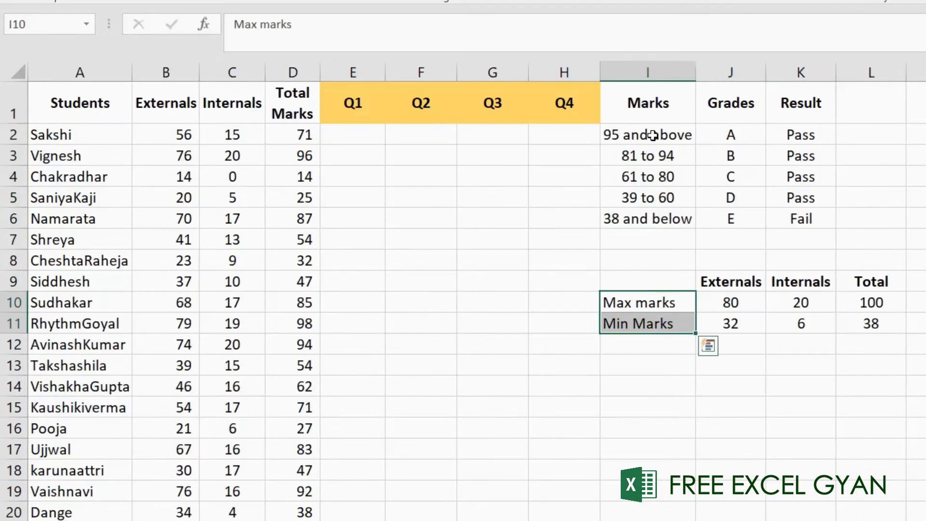
- Centre-align the "Max marks" and "Min Marks" labels in I10:I11
key(alt+h)
key(a)
key(c)
key(Up)
key(Up)
key(Up)
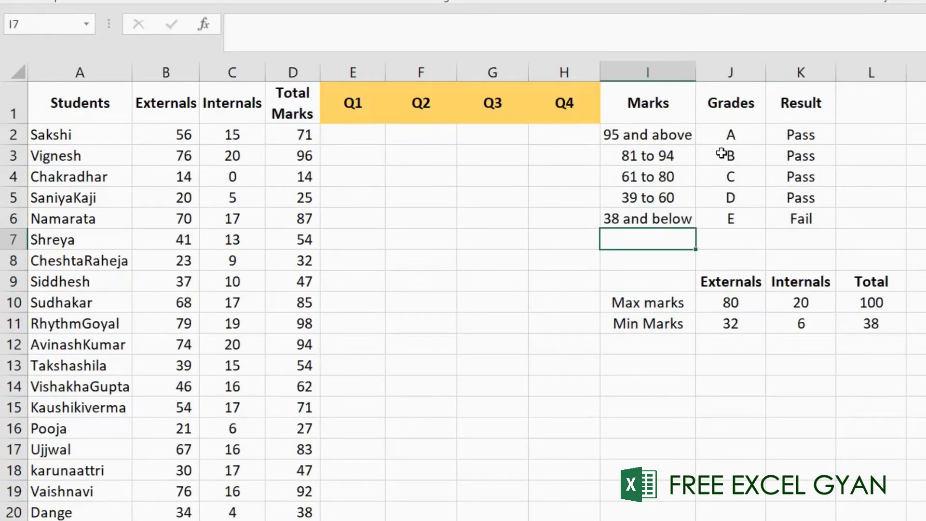
click(459, 277)
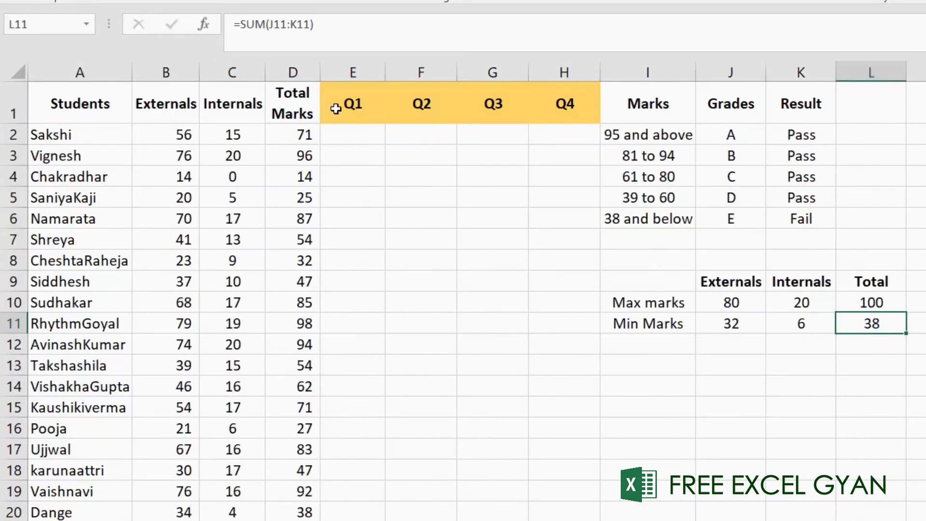
- Enter the formula =IF(D2>38,"Pass","Fail") in cell E2 under Q1
click(350, 126)
text(=if)
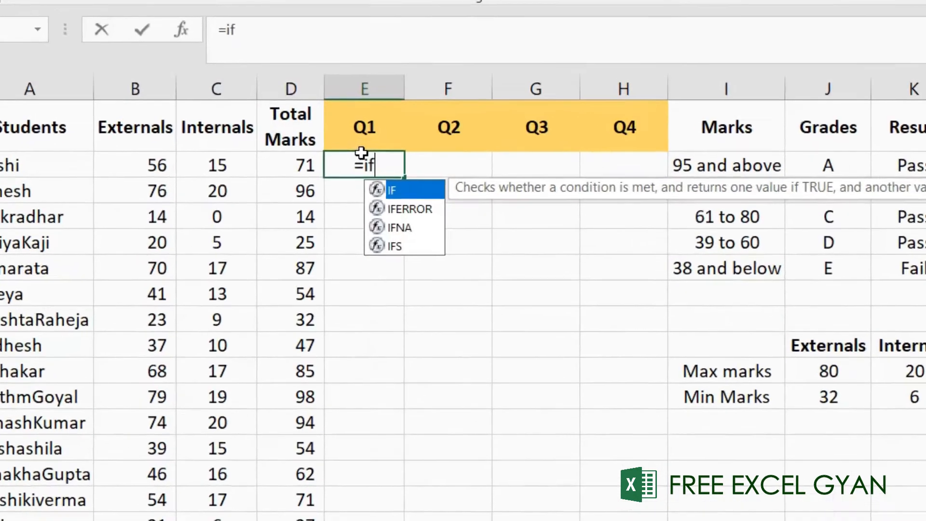
key(Tab)
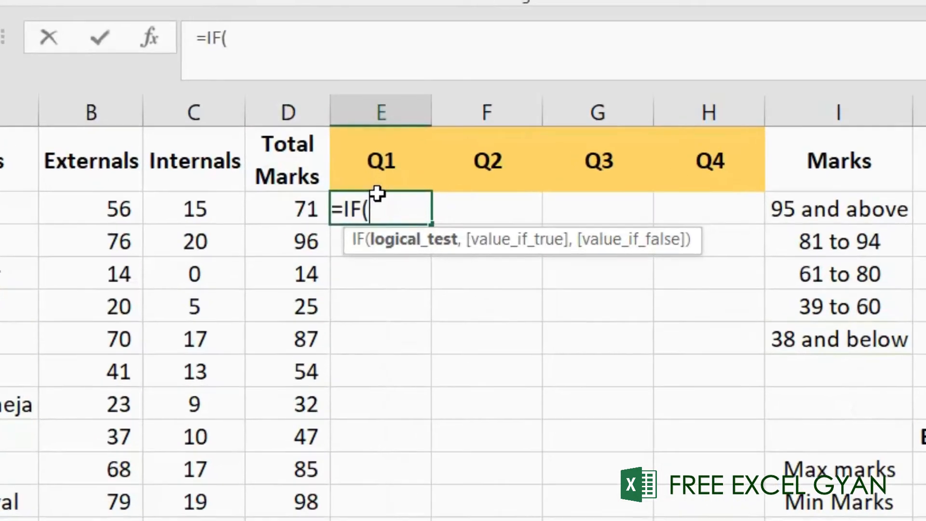
key(Left)
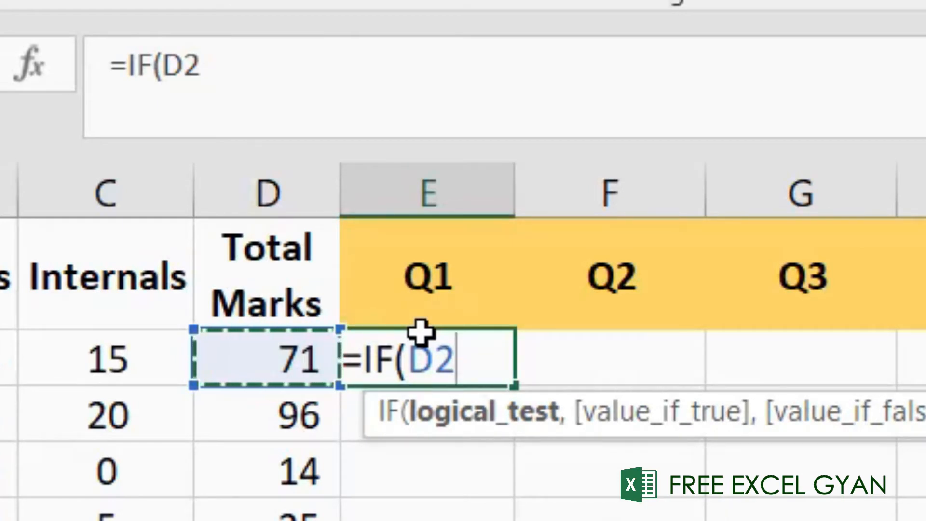
text(>)
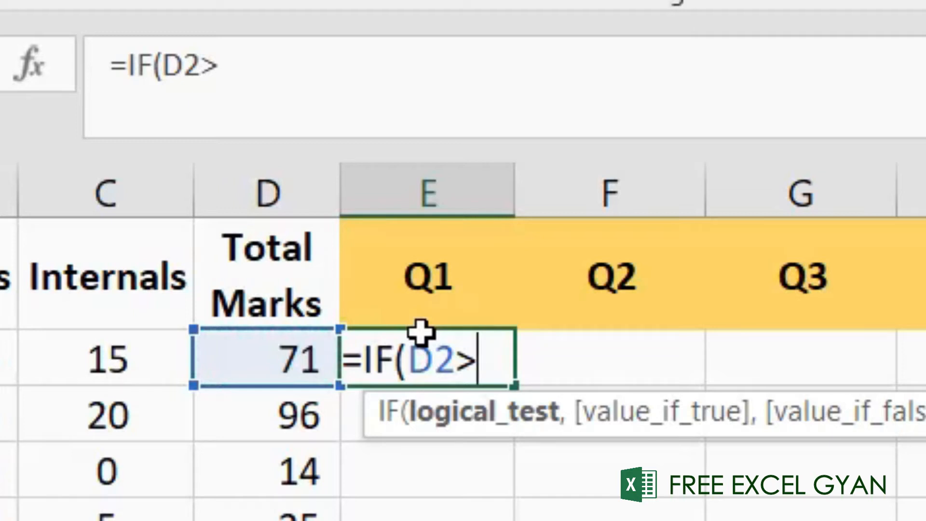
text(38)
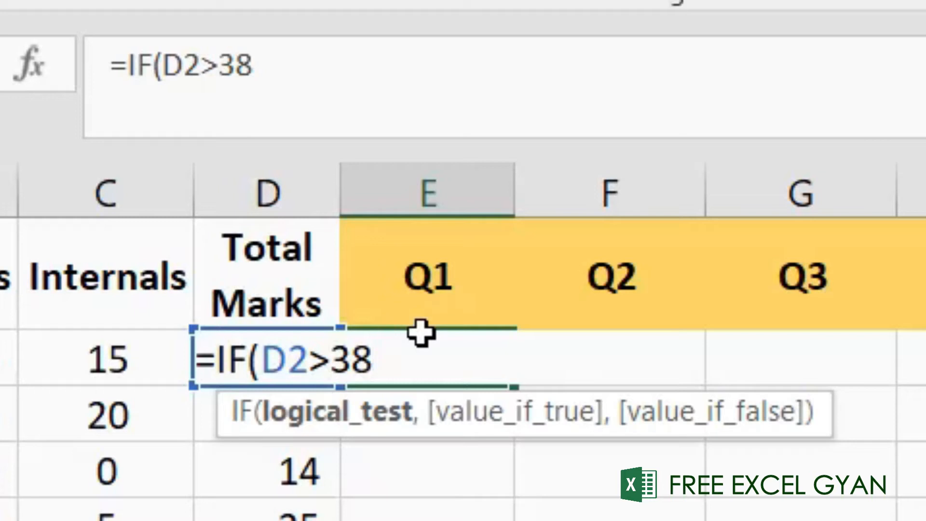
text(,)
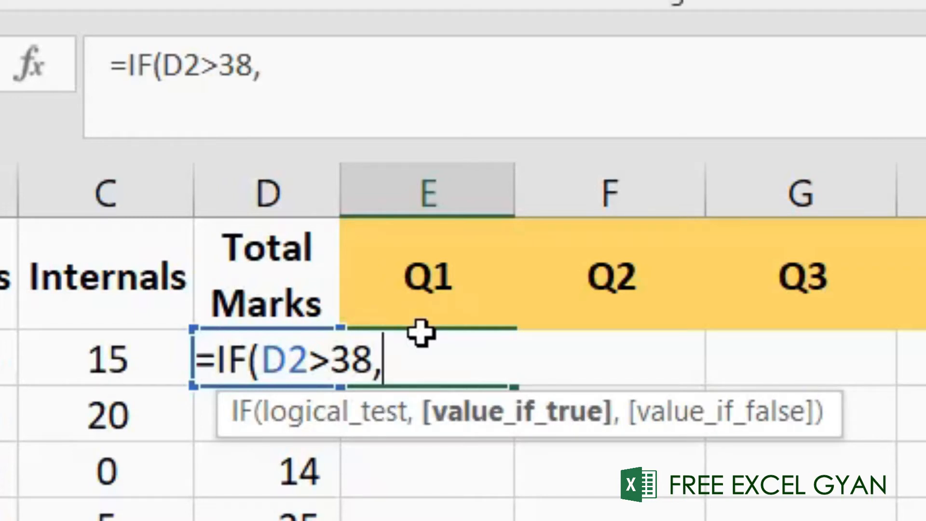
text("Pass)
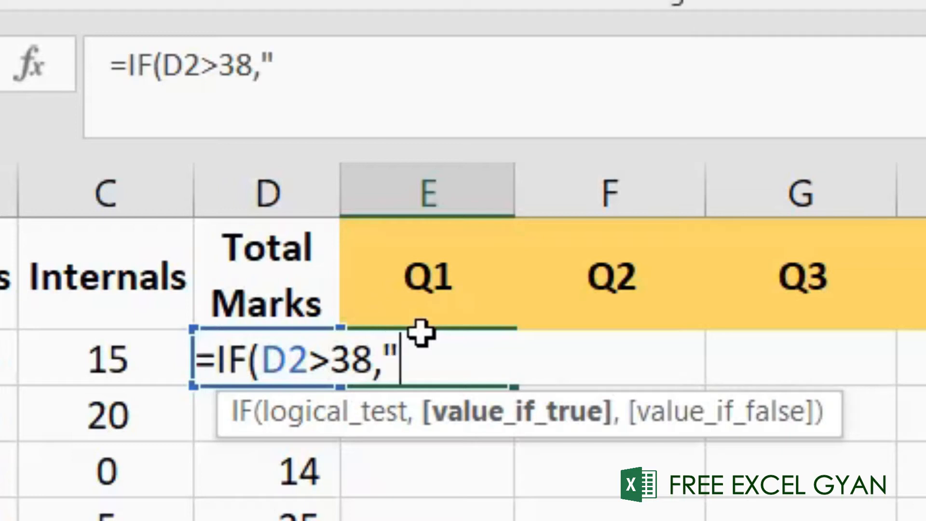
text(","Fail)
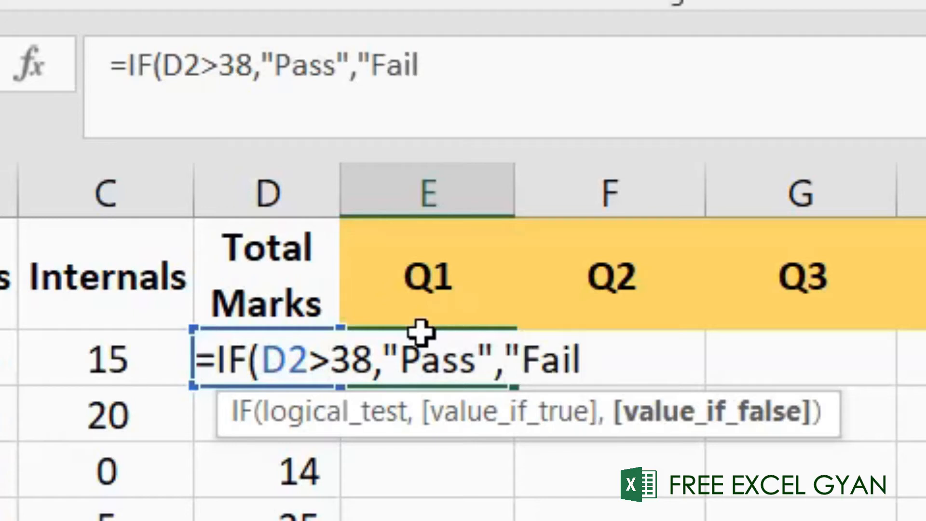
text("))
key(Return)
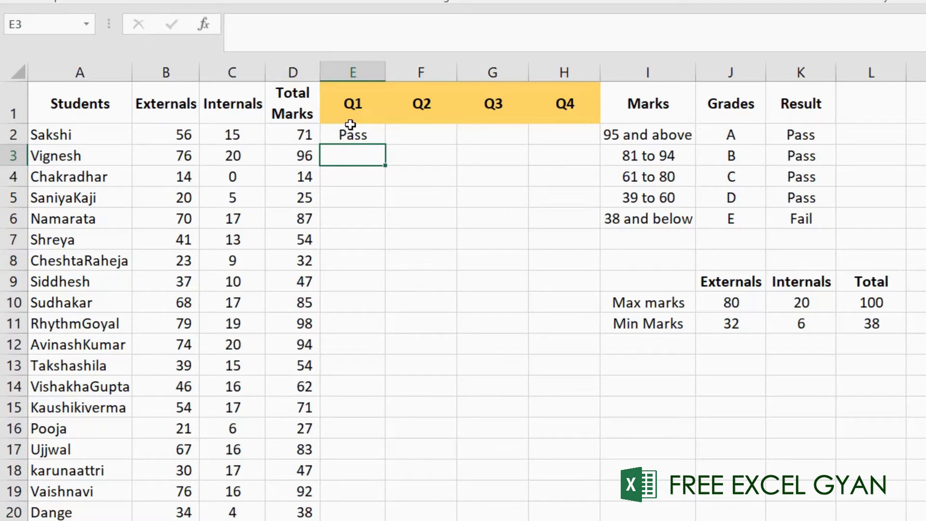
- Fill the Q1 formula from E2 down to the last student in row 27
key(Up)
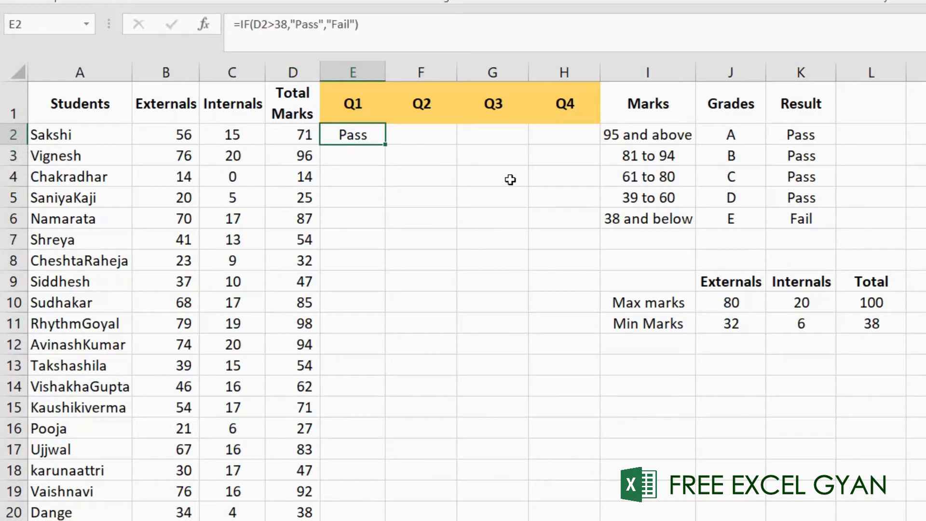
key(Left)
key(ctrl+Down)
key(Right)
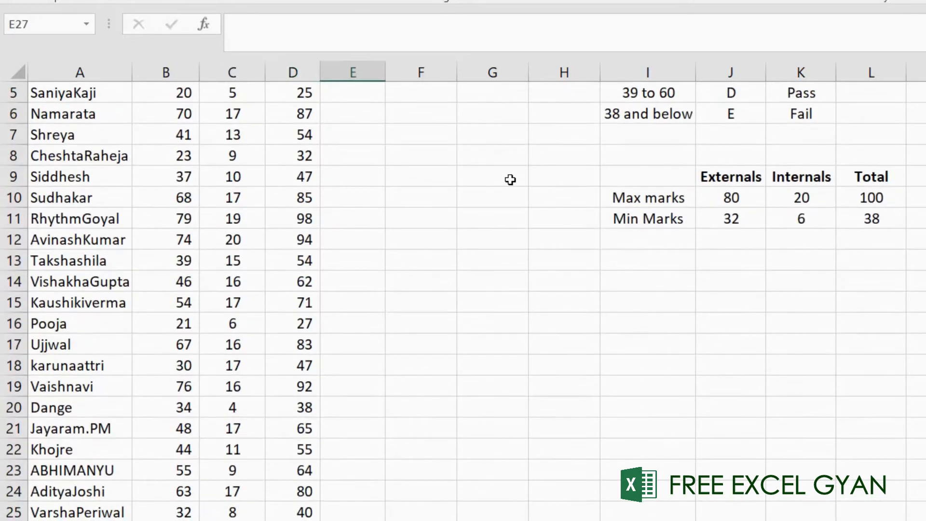
key(ctrl+shift+Up)
key(ctrl+d)
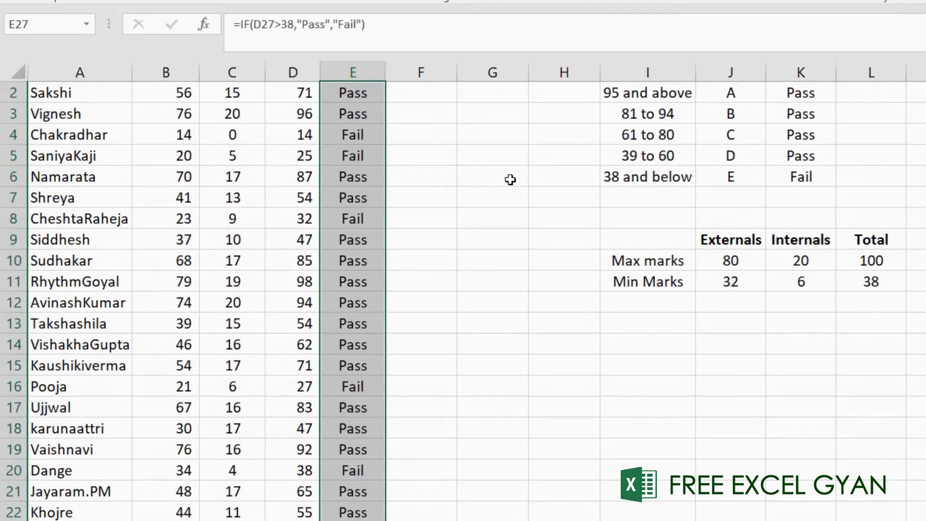
- Review the Q1 results and formulas down column E, and read the Q2 task in the question list at S3
key(Up)
key(ctrl+Up)
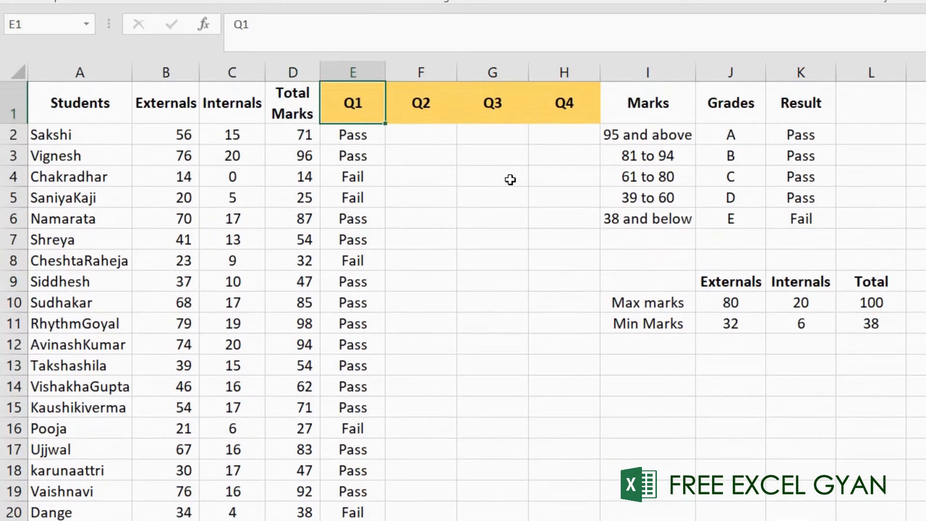
key(Down)
key(Down)
key(Down)
key(Down)
key(Down)
key(Down)
key(Down)
key(Down)
key(Down)
key(Down)
key(Down)
key(Down)
key(Down)
key(Down)
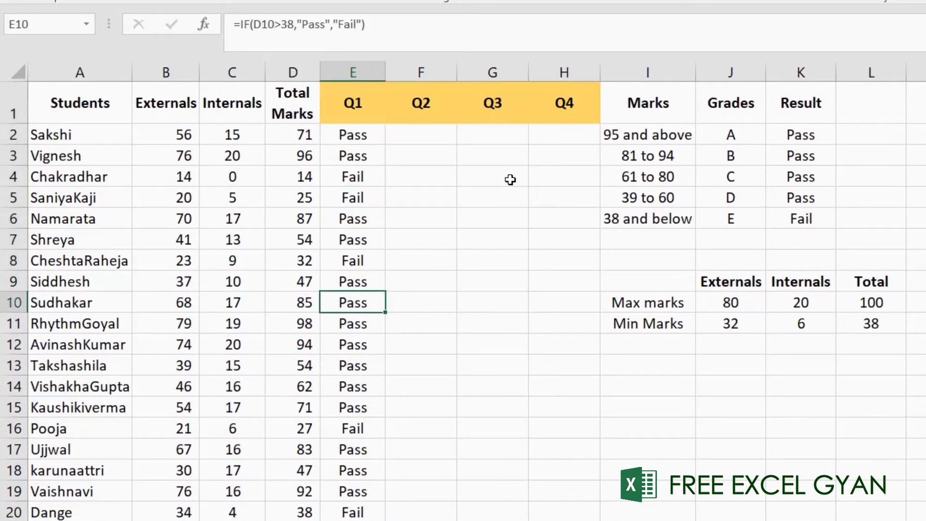
key(Down)
key(Down)
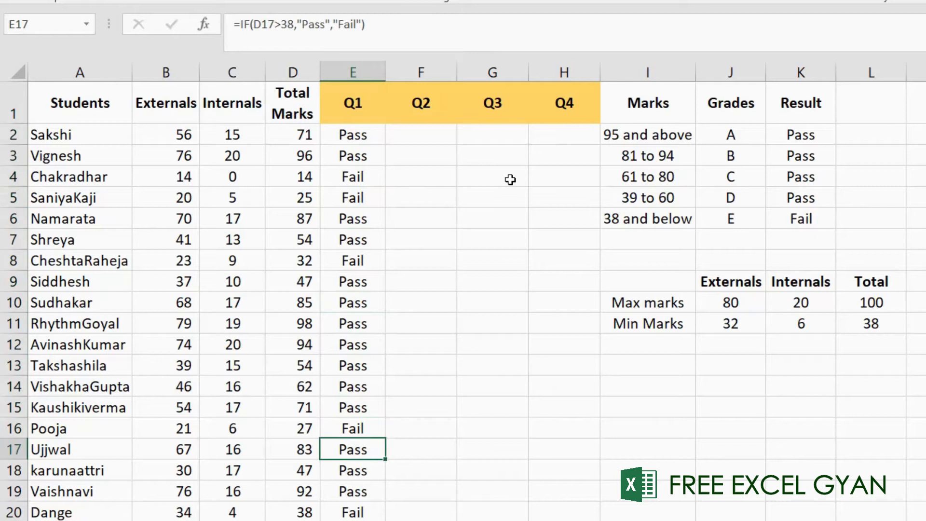
scroll(382, 376, down, 3)
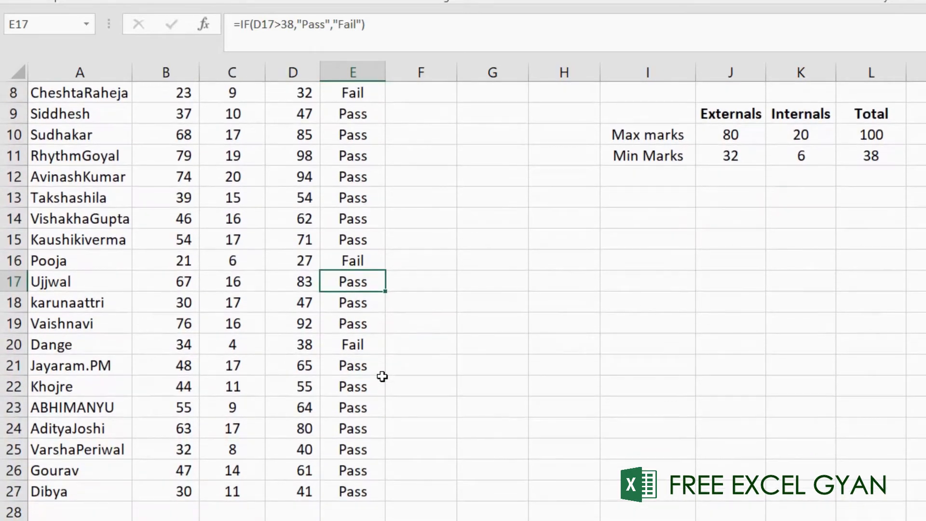
scroll(382, 376, up, 3)
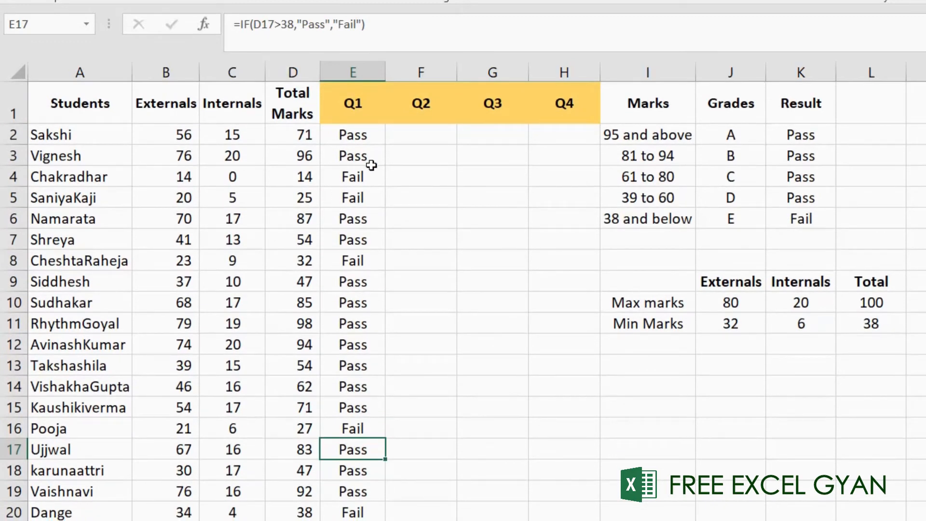
click(363, 134)
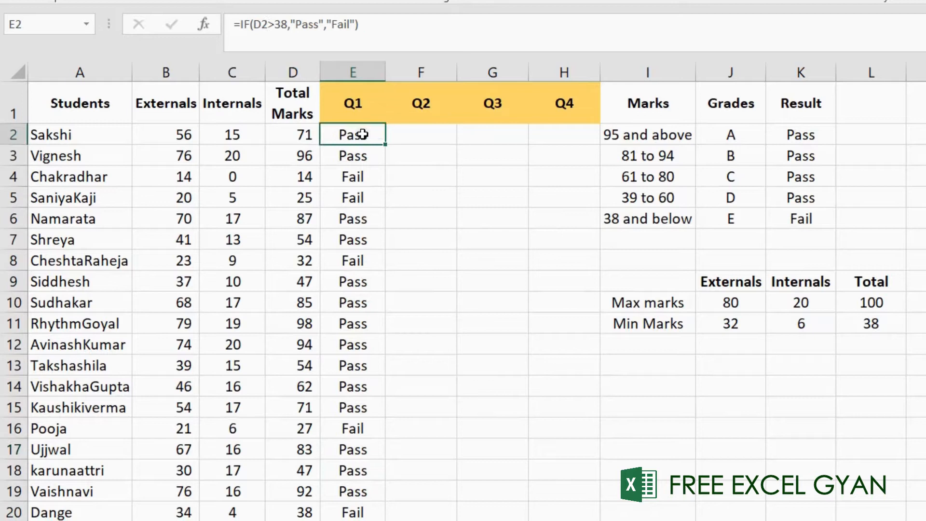
click(403, 140)
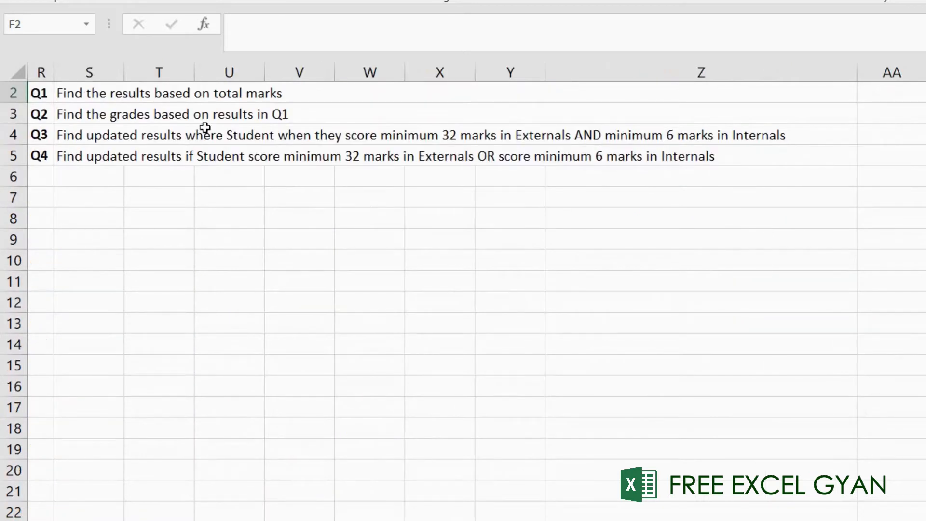
click(111, 114)
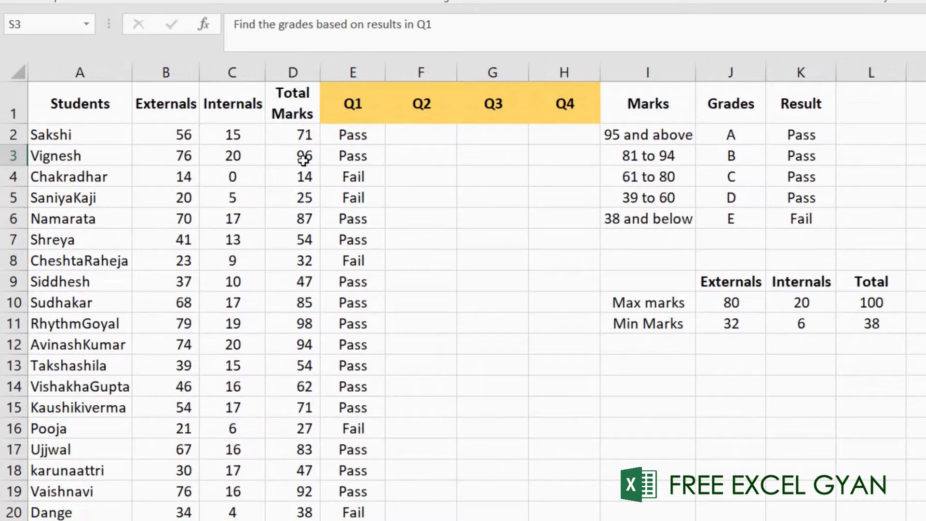
- Begin an IF formula in F2 under Q2 that returns "A" when D2>=95, leaving it open at the false value
click(428, 138)
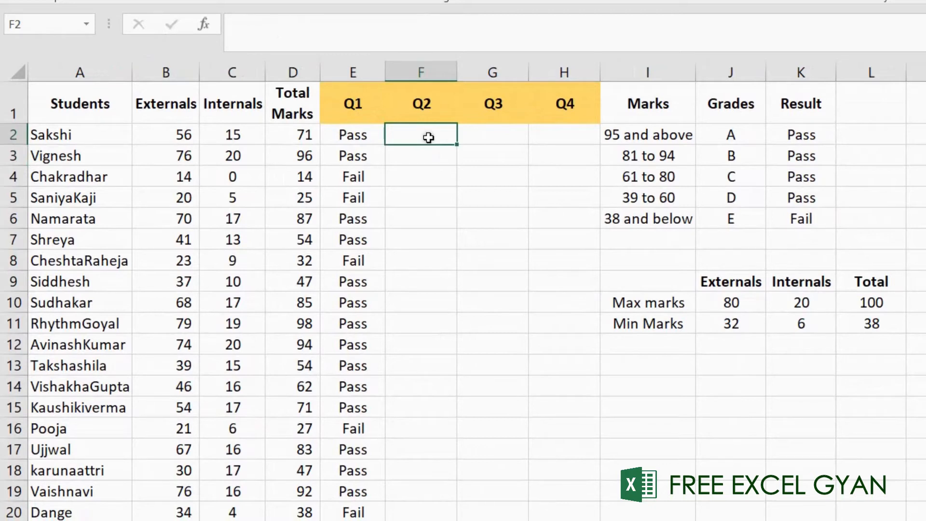
text(=if)
key(Tab)
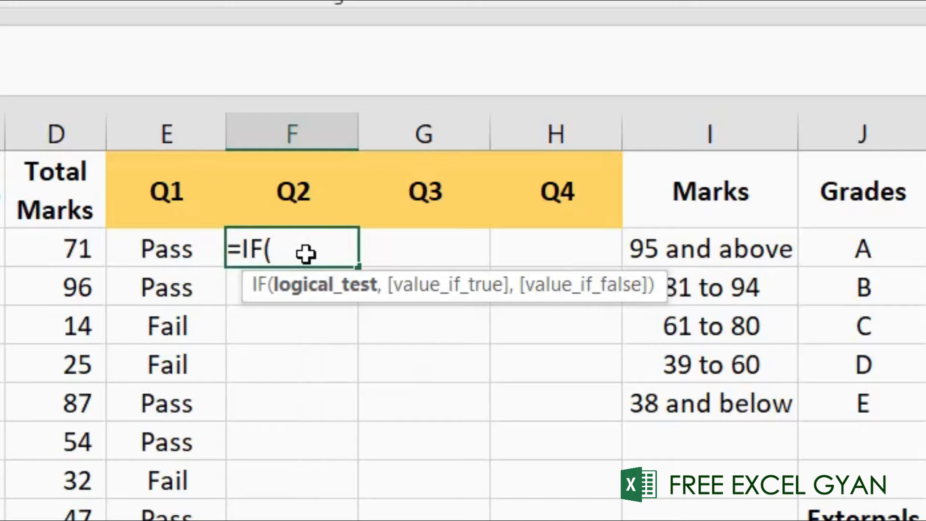
key(Left)
key(Left)
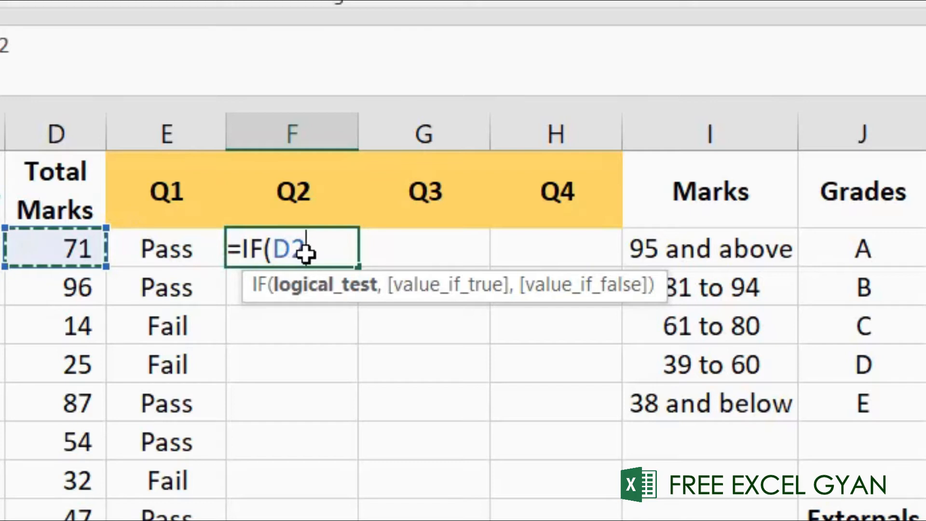
text(>)
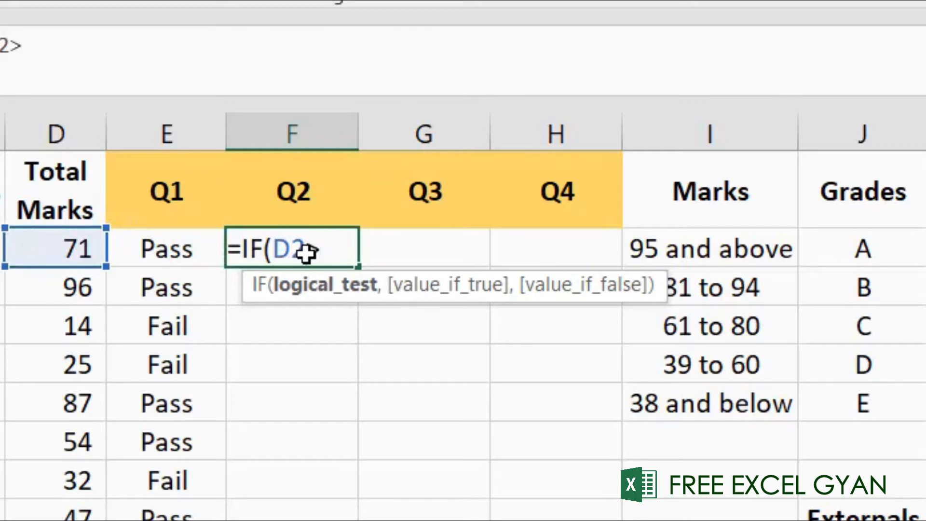
text(=95)
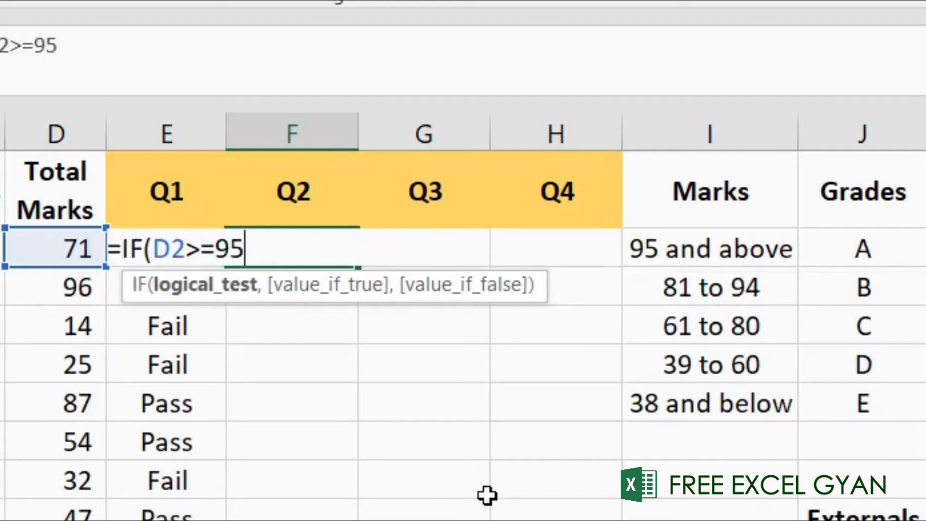
text(,"A)
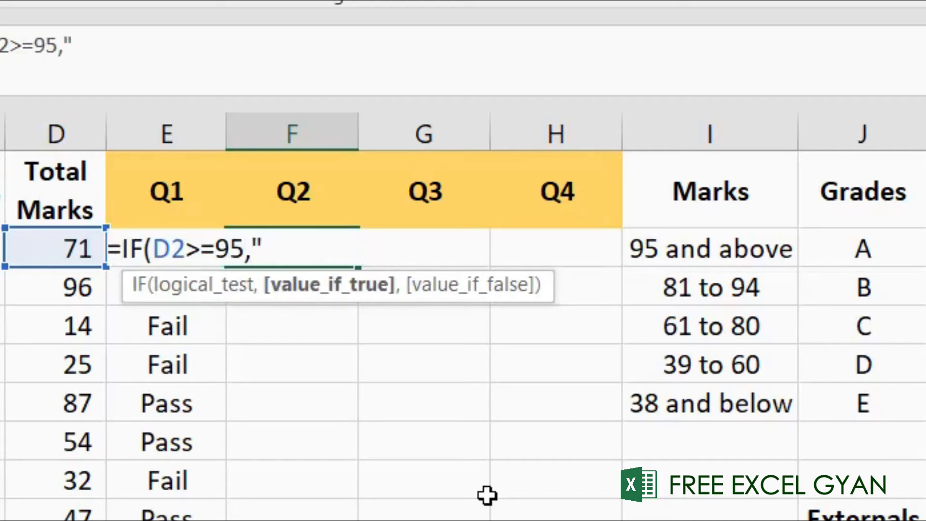
text(")
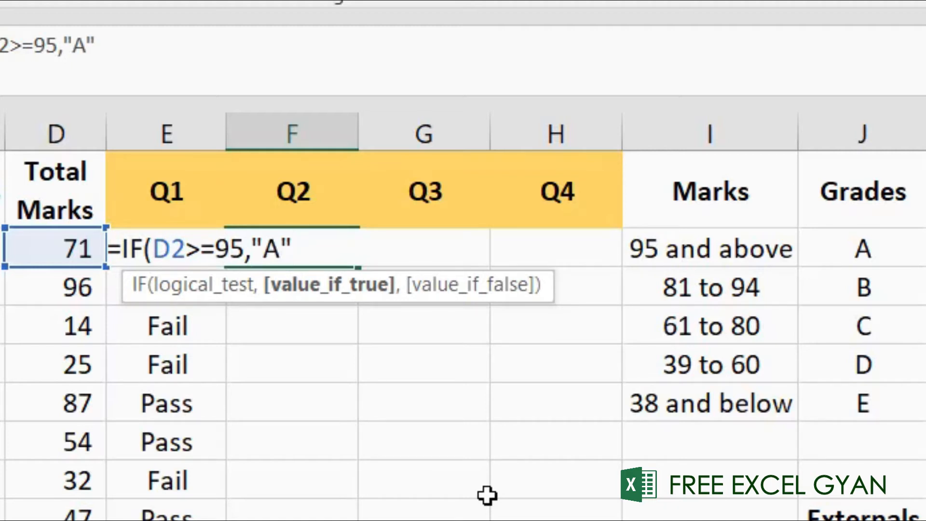
text(,)
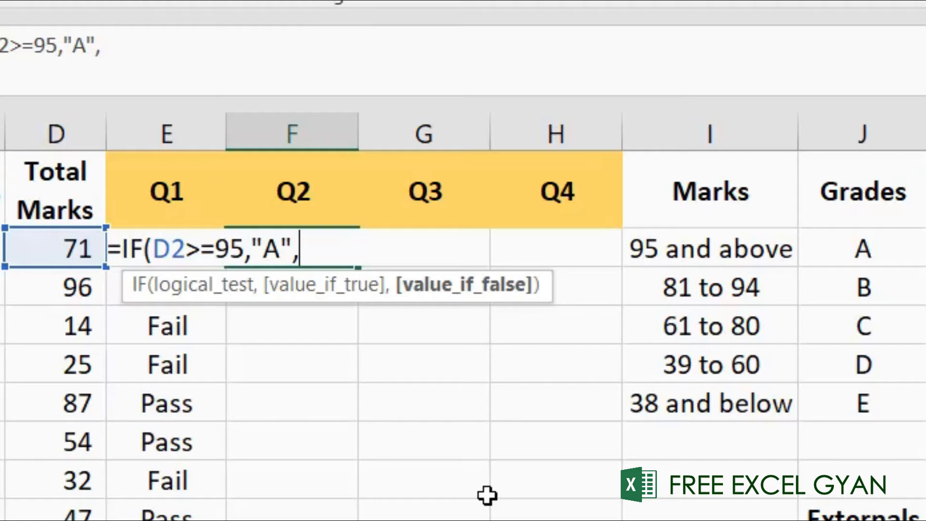
- Nest a second IF as the false value of the F2 formula and start its test with D2>
text(if)
key(Tab)
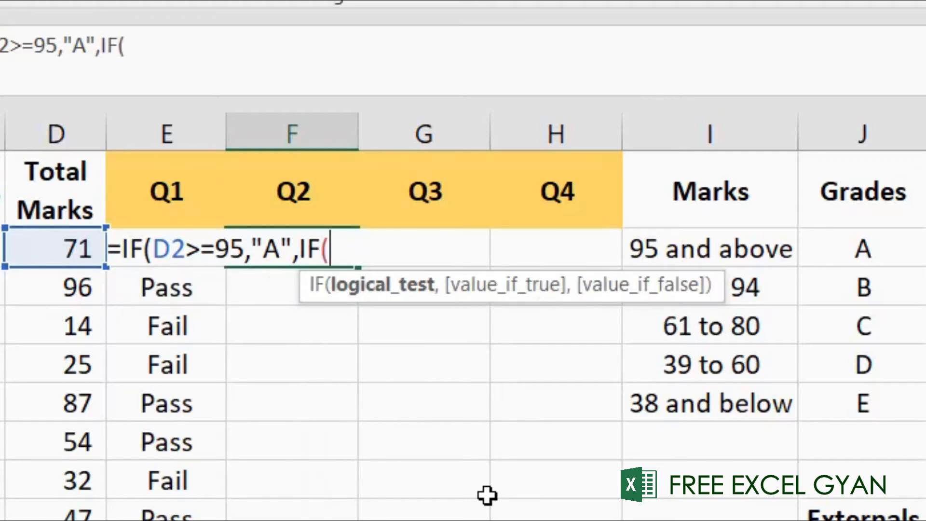
click(52, 246)
text(>)
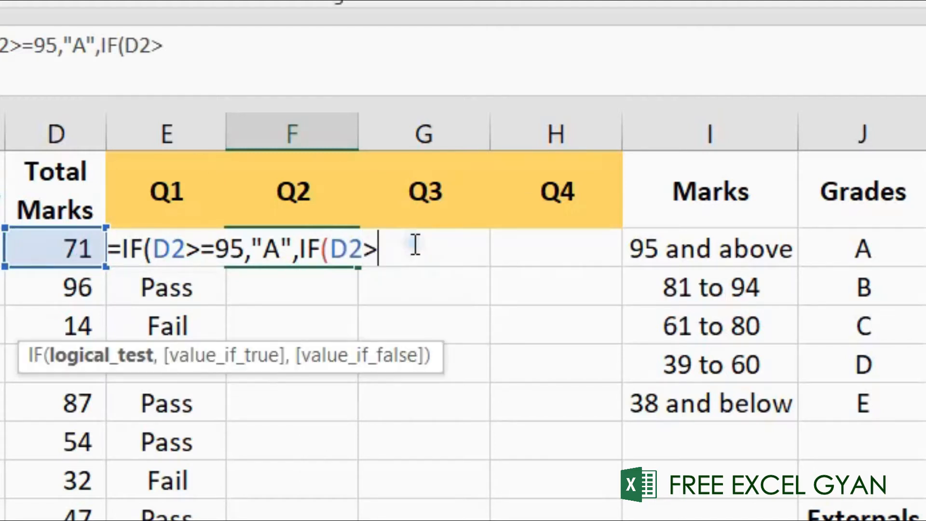
text(800)
key(BackSpace)
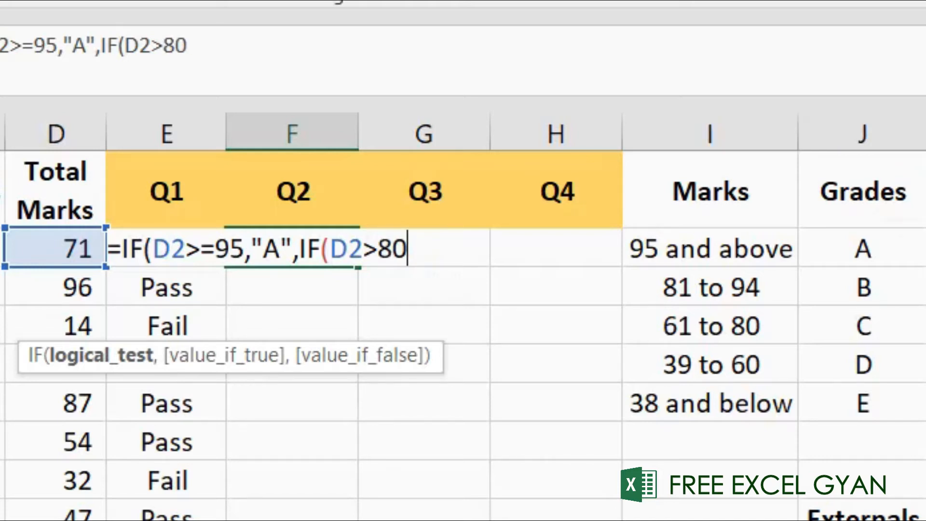
key(BackSpace)
key(BackSpace)
text(=81)
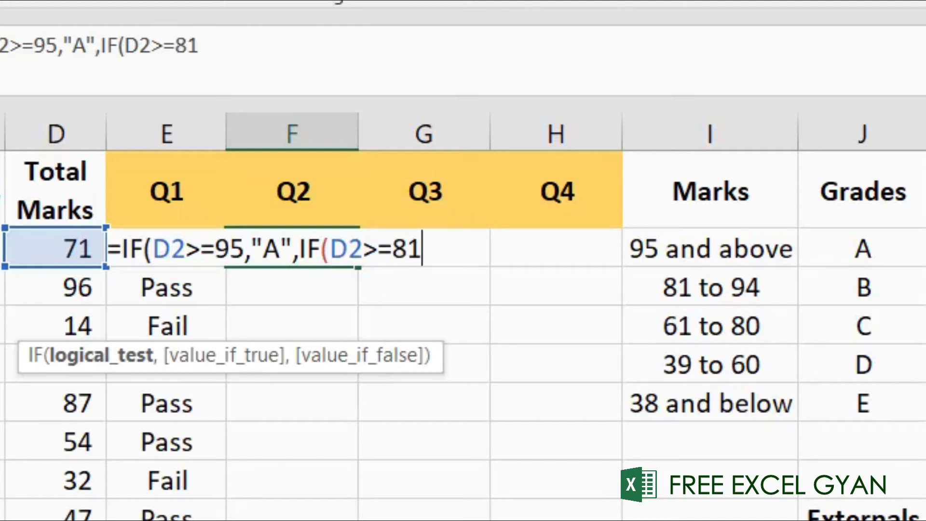
key(BackSpace)
key(BackSpace)
key(BackSpace)
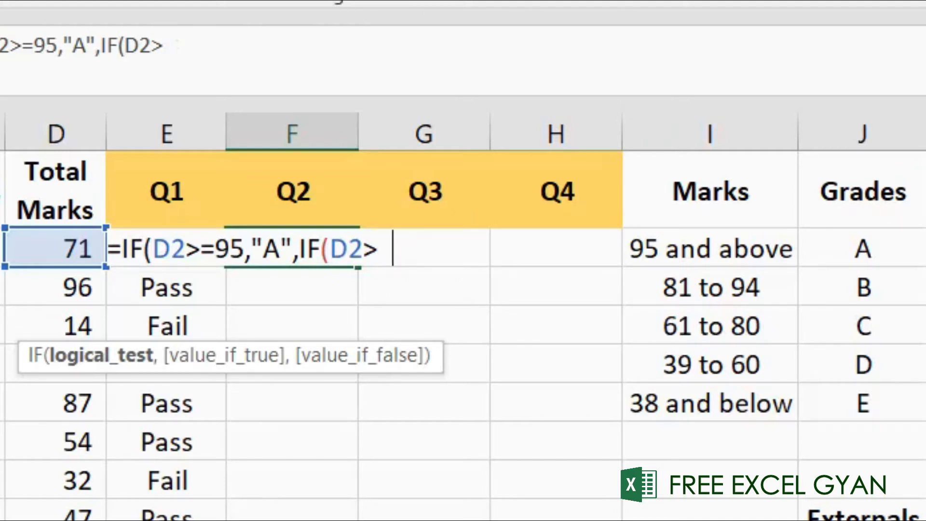
- Complete the second IF in F2 as D2>80 returning "B", and nest a third IF returning "C" for D2>60
text(80)
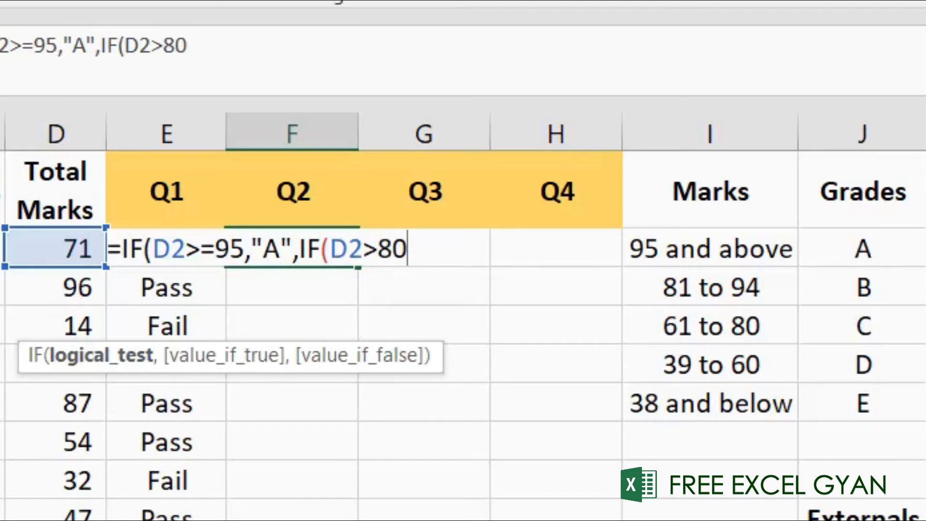
text(,")
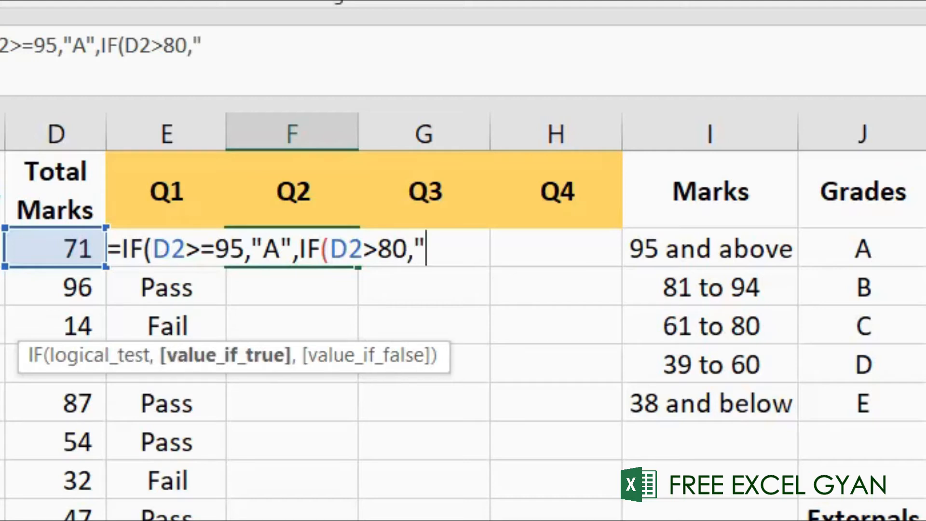
text(B")
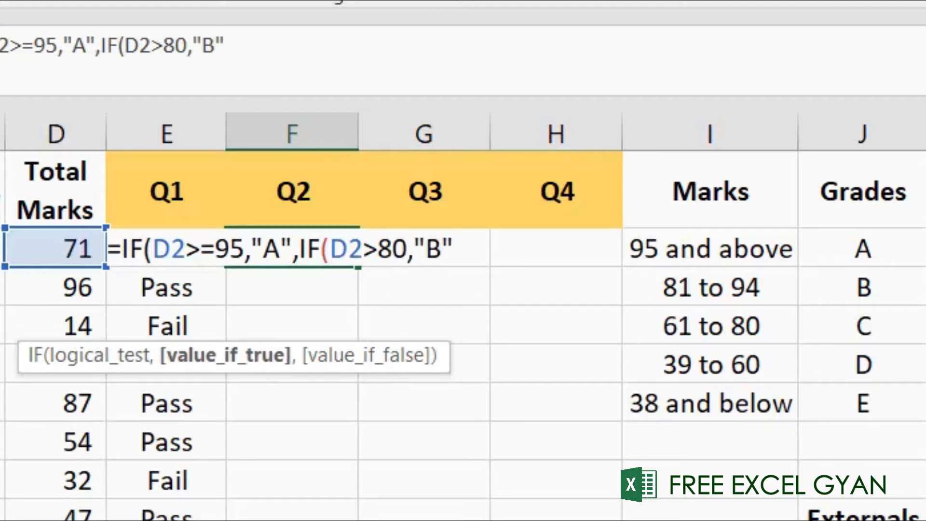
text(,i)
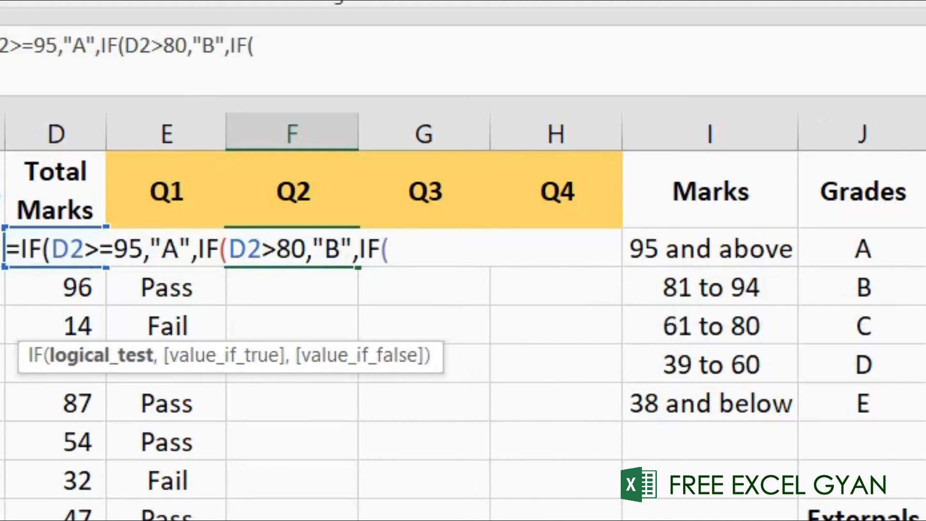
text(D2>)
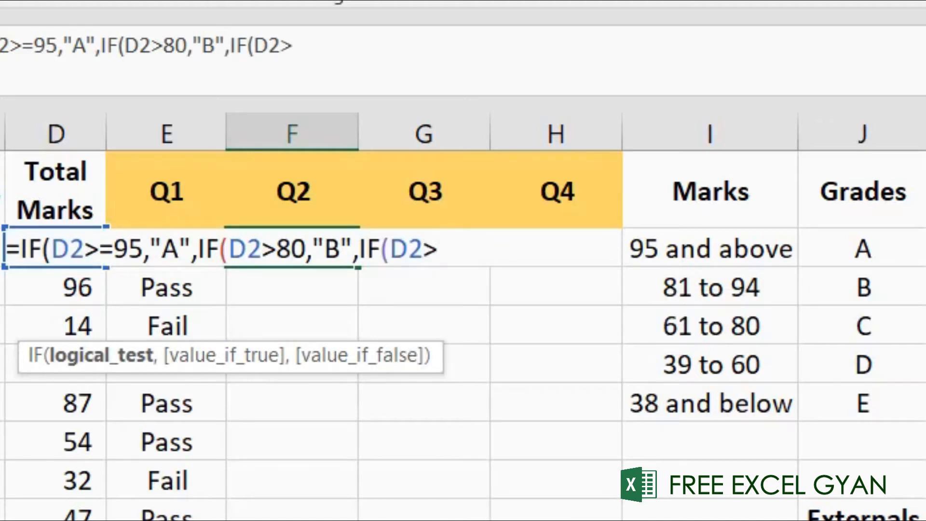
text(60,"C")
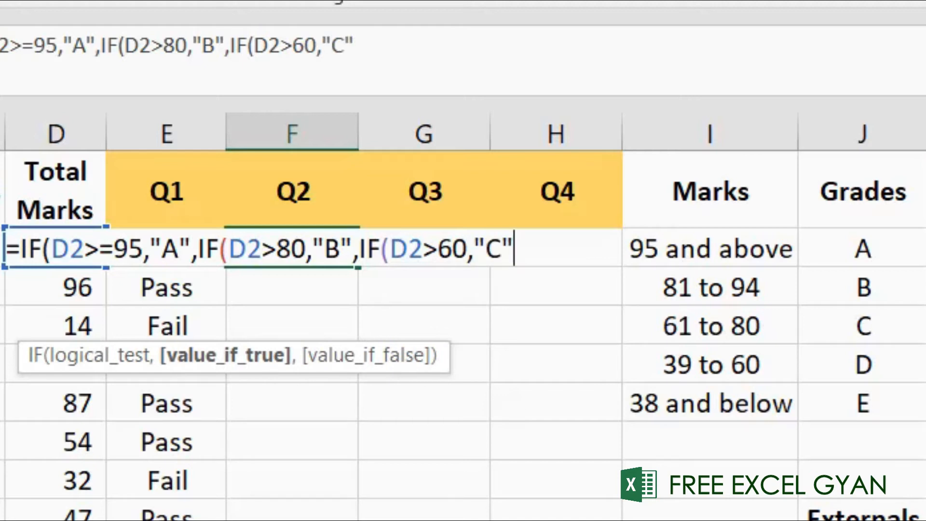
- Nest a fourth IF in the F2 formula that returns "D" when D2>38
text(,if)
key(Tab)
text(D2>)
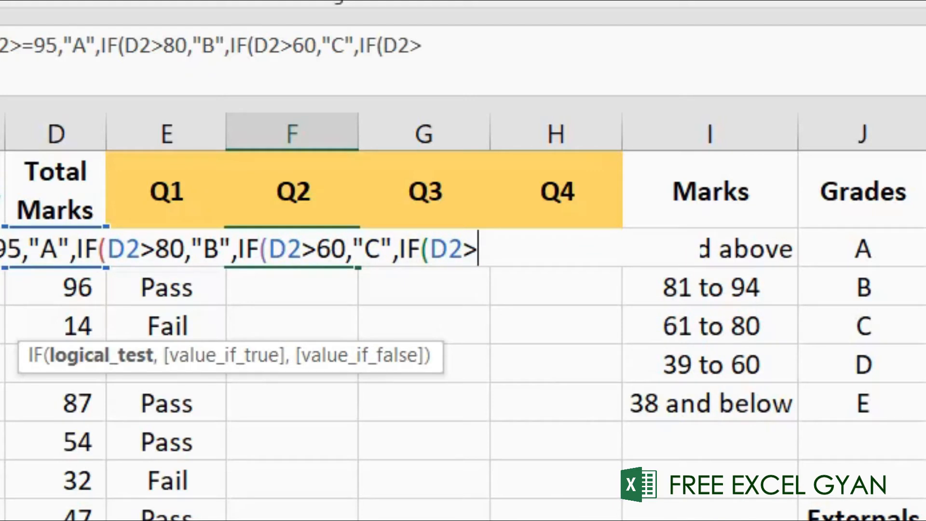
text(38)
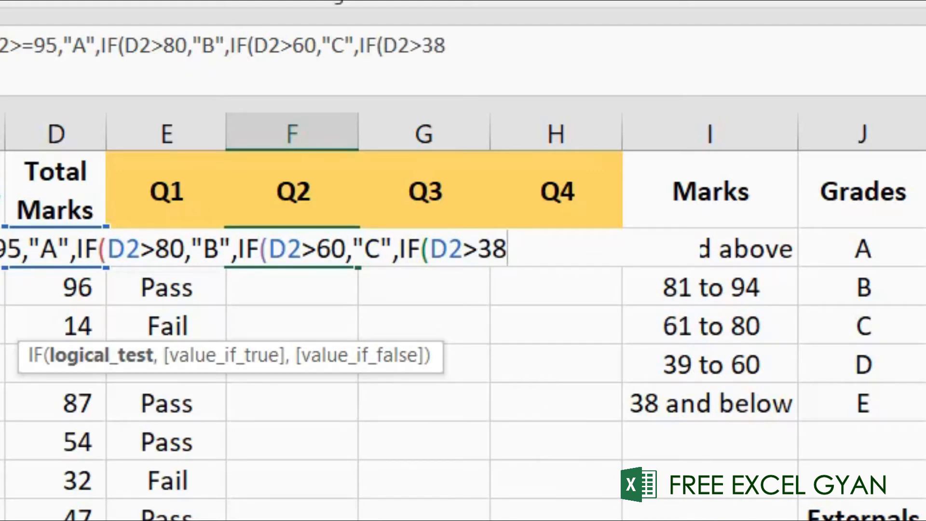
text(,"D")
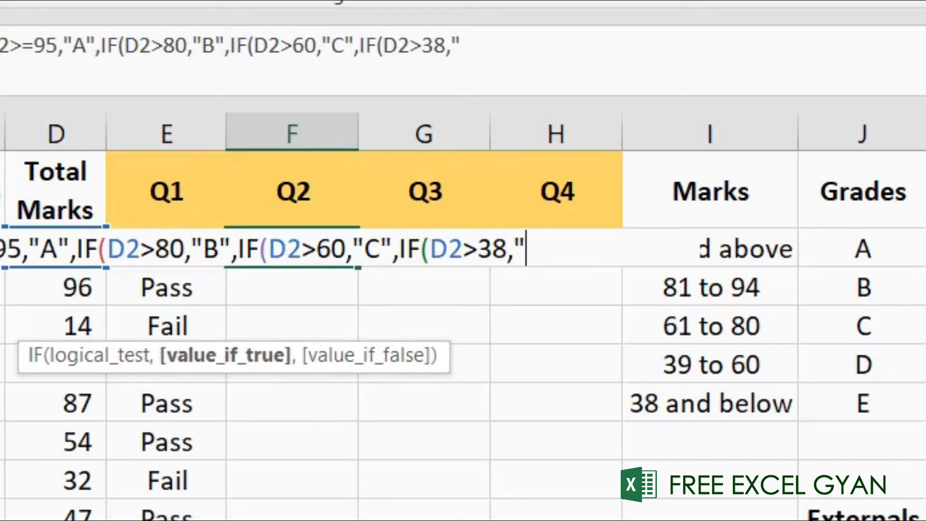
- Set "E" as the final false value, close all four IF brackets and enter the F2 formula
text(,)
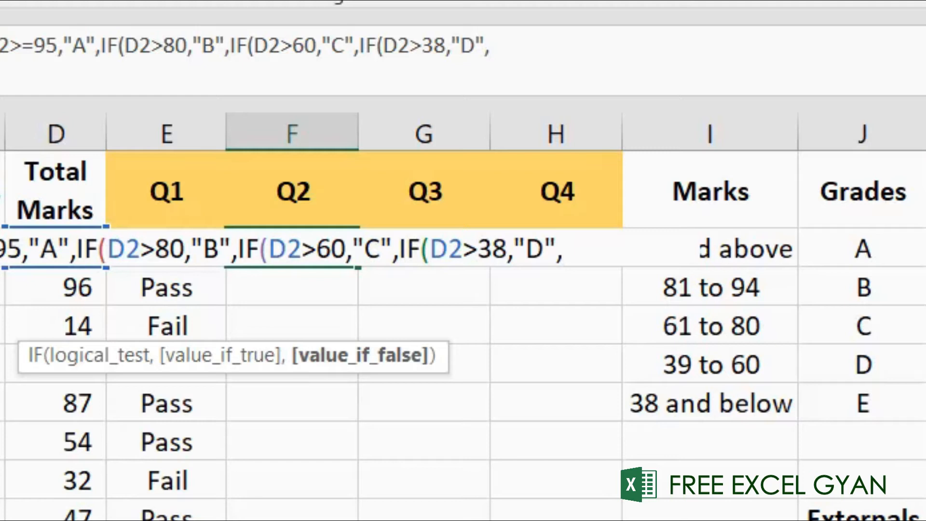
text(E)
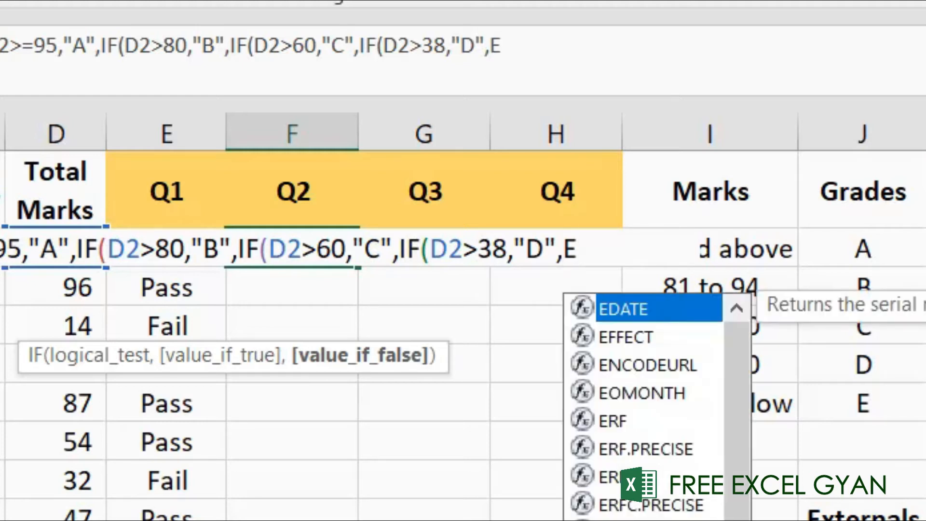
text(")
key(BackSpace)
key(BackSpace)
text("E")
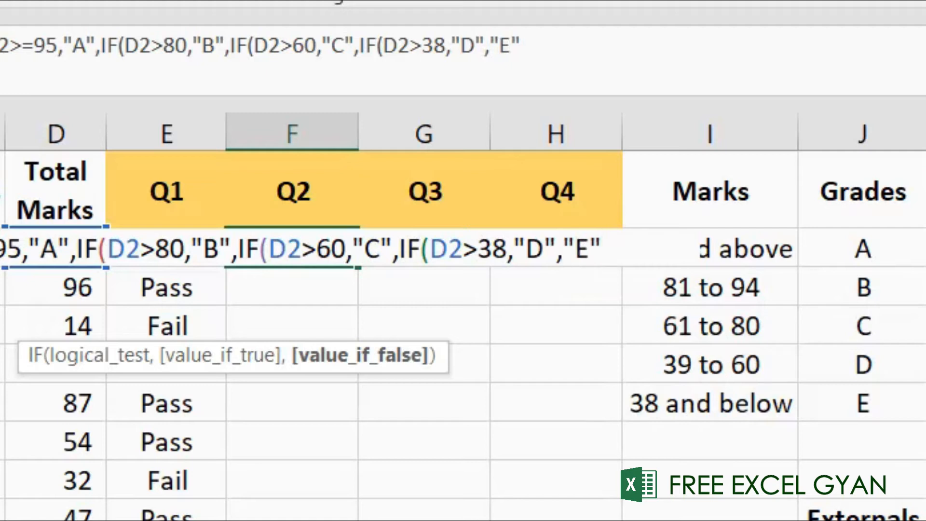
text()))))
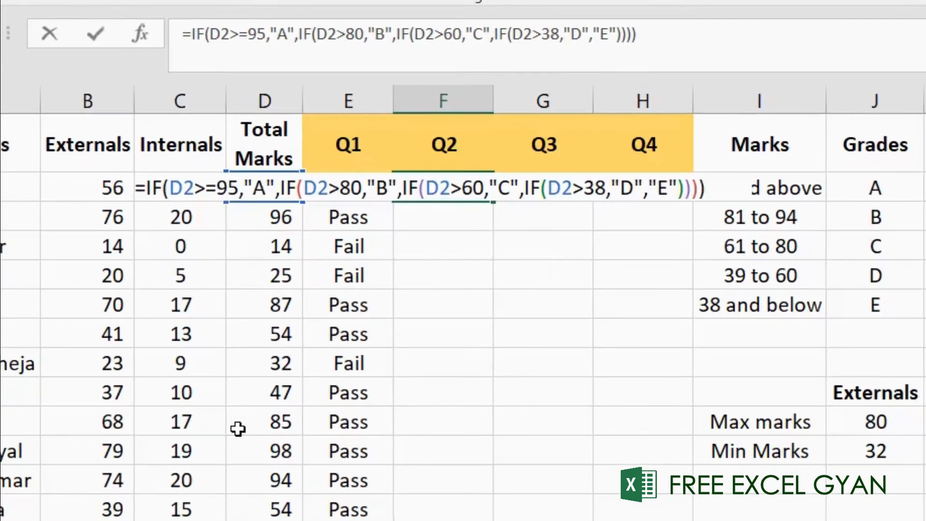
key(Return)
- Fill the Q2 grade formula from F2 down to the last student in row 27
key(Up)
key(Left)
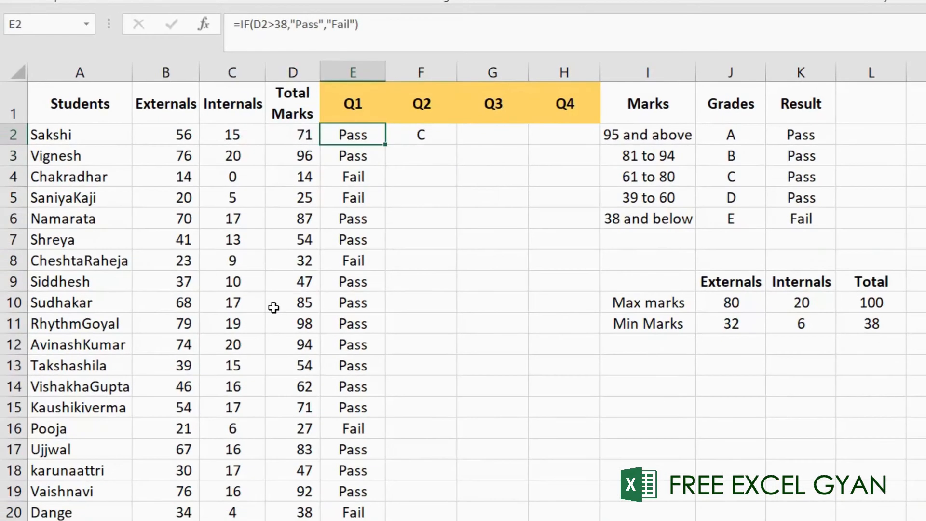
key(ctrl+Down)
key(Right)
key(ctrl+shift+Up)
key(ctrl+d)
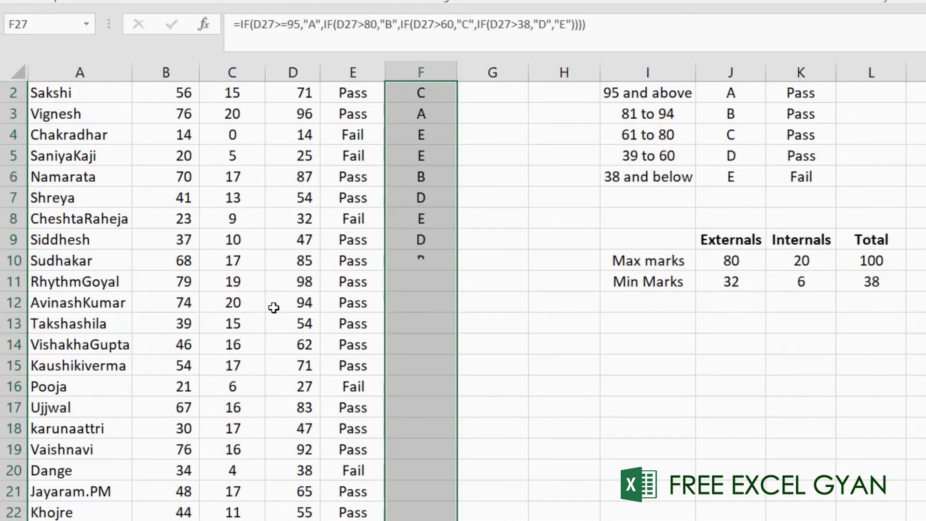
- Check the Q2 grades down column F against the total marks, and read the Q3 task in the question list at S4
key(ctrl+Up)
key(Down)
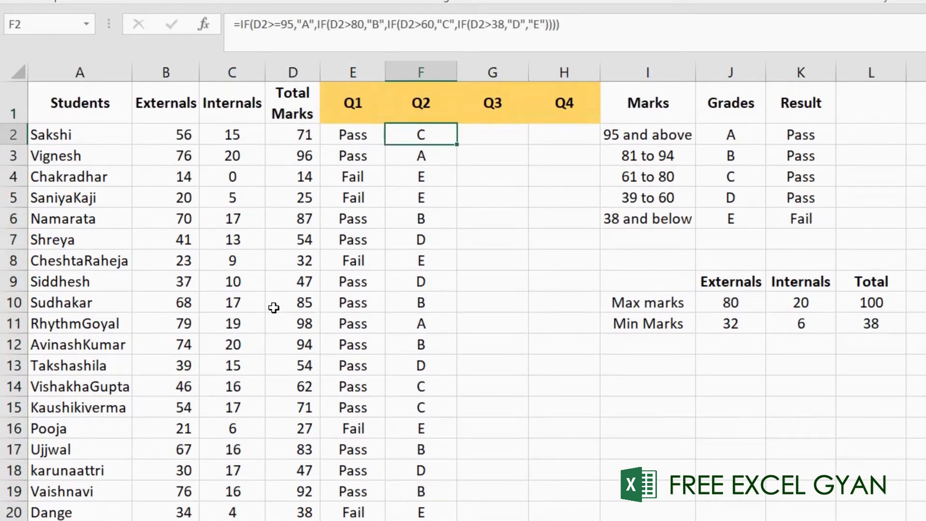
key(Down)
key(Down)
key(Down)
key(Down)
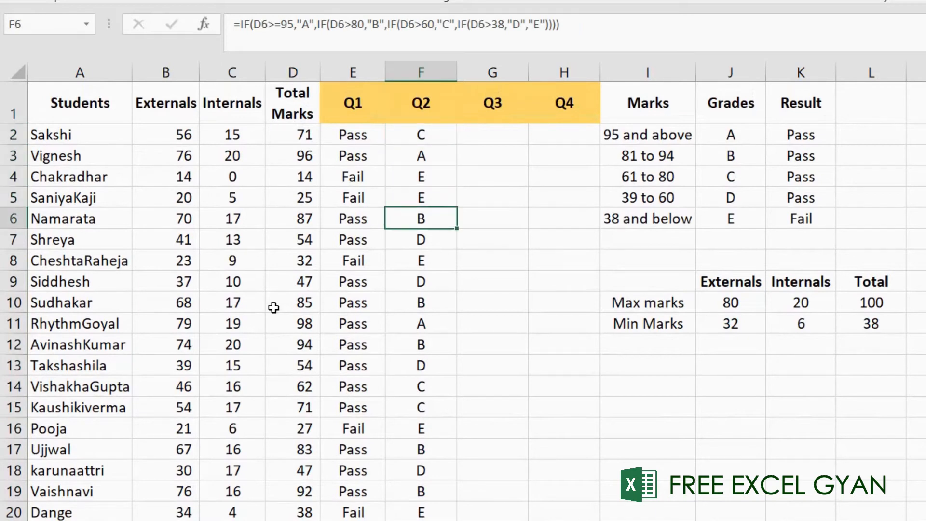
scroll(337, 420, down, 1)
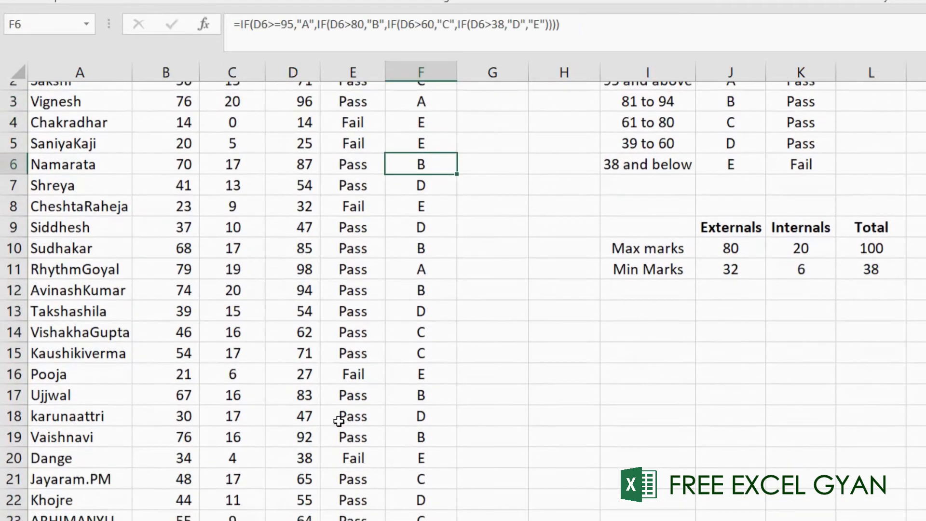
click(299, 434)
click(424, 428)
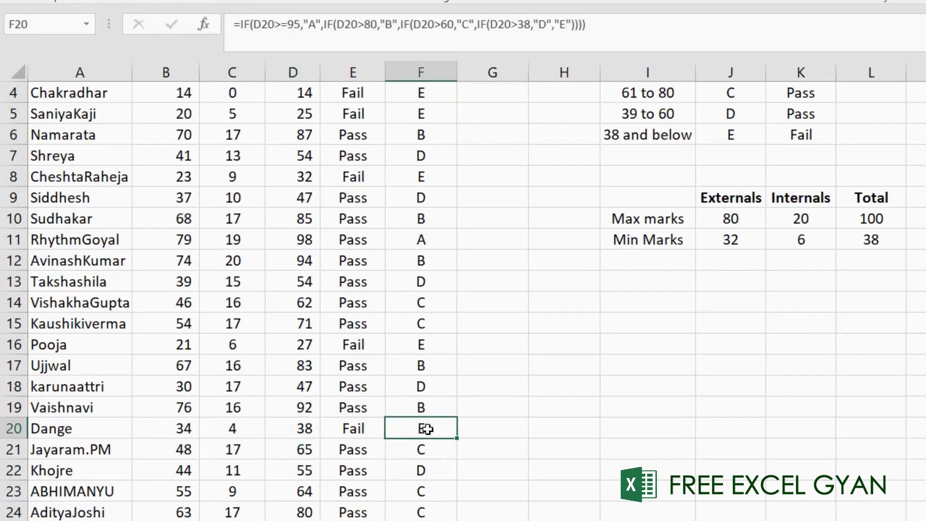
scroll(430, 371, down, 2)
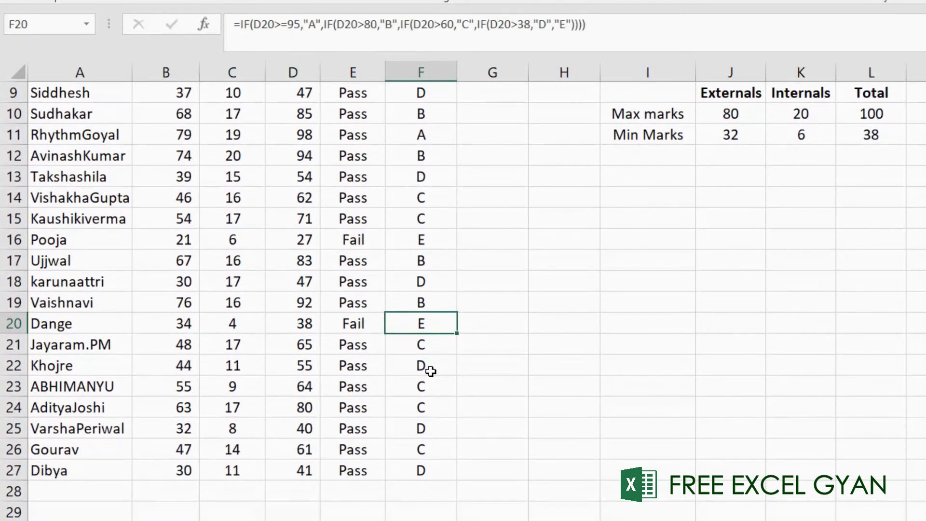
scroll(430, 371, up, 3)
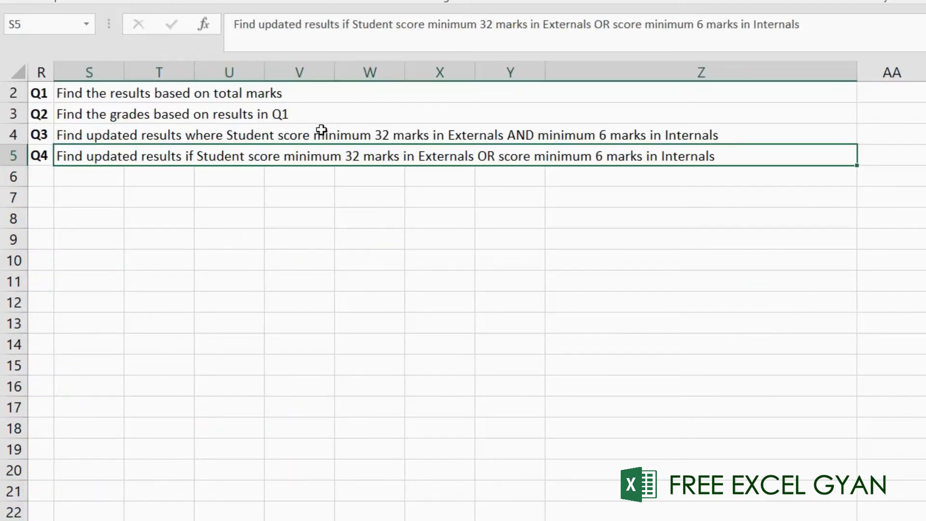
key(Up)
click(358, 302)
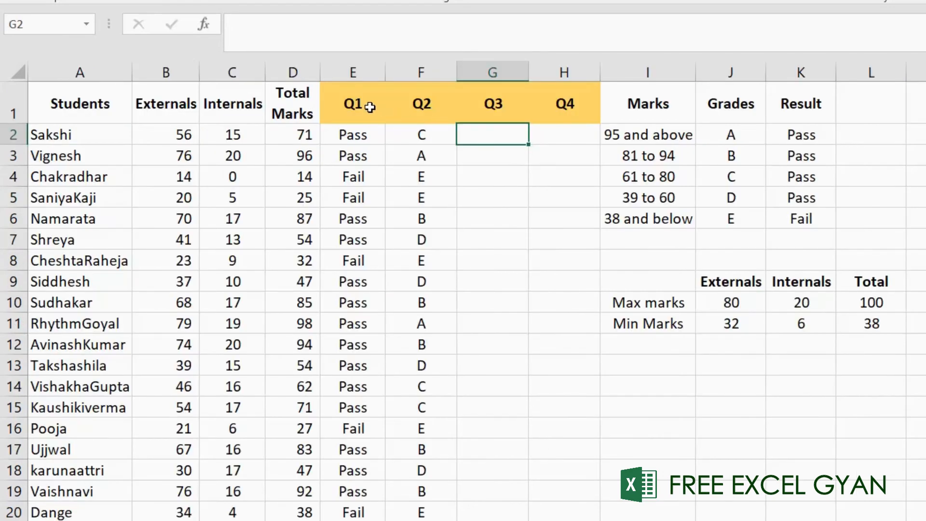
- Add a second line to the headers in E1 and F1, reading "IF" under Q1 and "Nested IF" under Q2
double_click(359, 104)
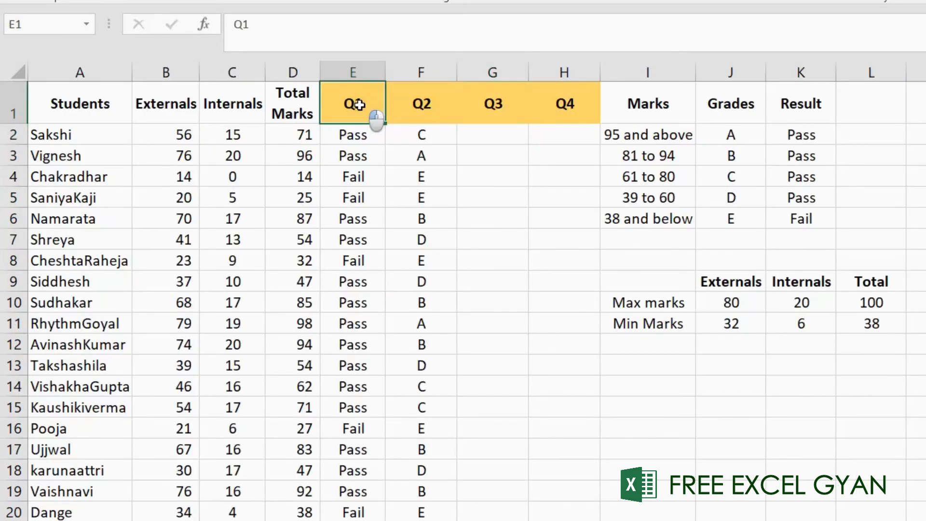
key(alt+Return)
text(IF)
key(Tab)
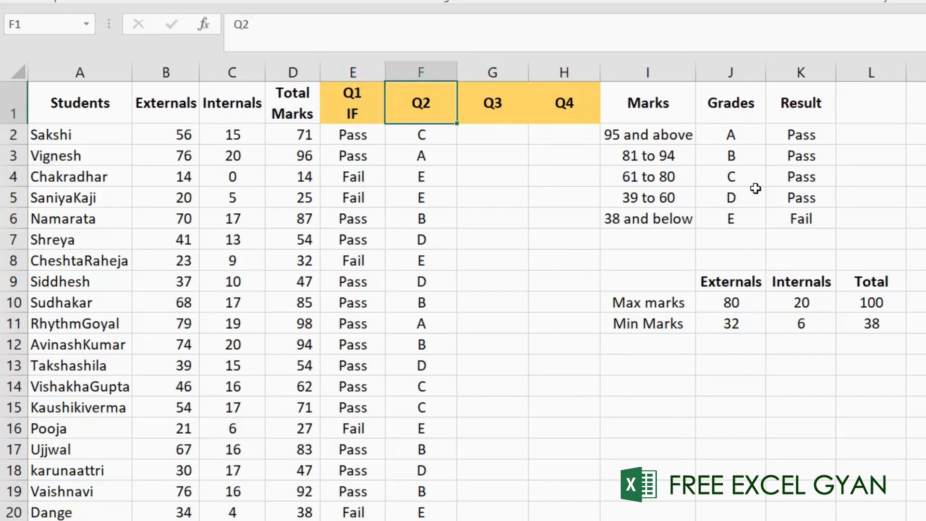
key(F2)
key(alt+Return)
text(Nested IF)
key(Tab)
- Add "IF with AND" as a second line under Q3 in G1 and autofit the width of column G
key(F2)
key(alt+Return)
text(If else)
key(BackSpace)
key(BackSpace)
key(BackSpace)
key(BackSpace)
key(BackSpace)
key(BackSpace)
text(F with AND)
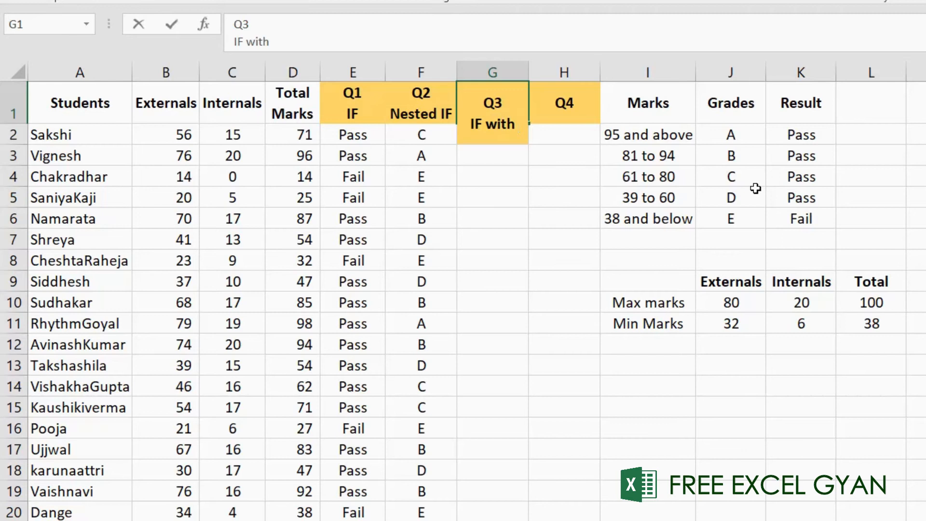
key(Tab)
double_click(529, 73)
- Add "IF with OR" as a second line under Q4 in H1 and autofit the width of column H
key(F2)
key(alt+Return)
text(IF with OR)
key(Return)
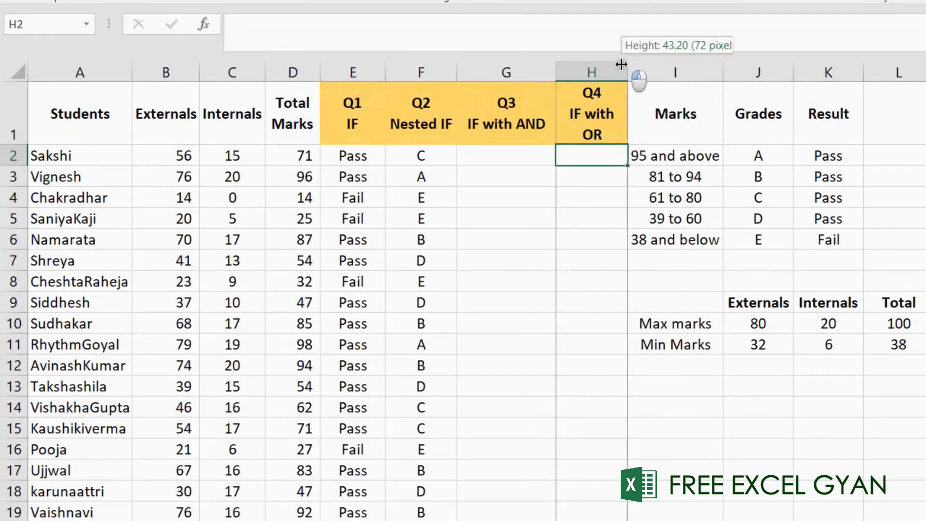
double_click(629, 70)
- Start an IF formula in G2 with an AND test whose first condition is B2>32
click(504, 140)
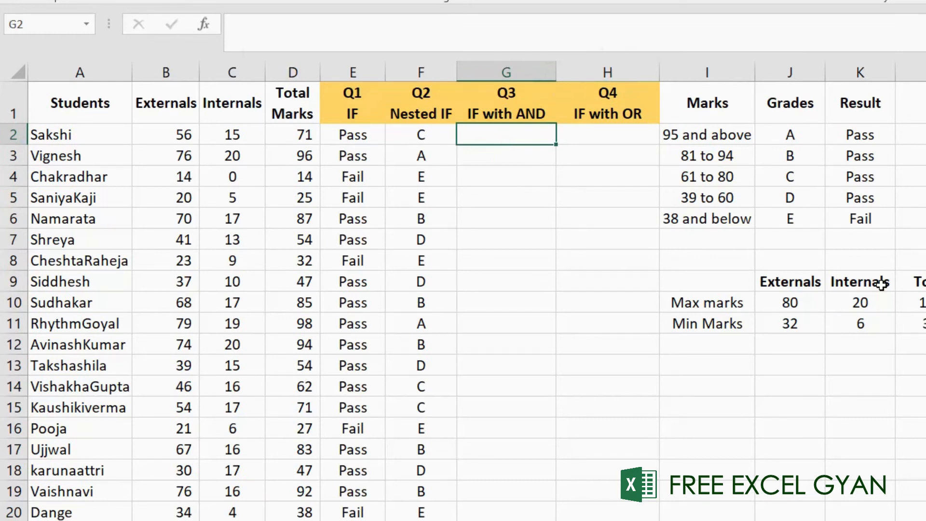
text(=)
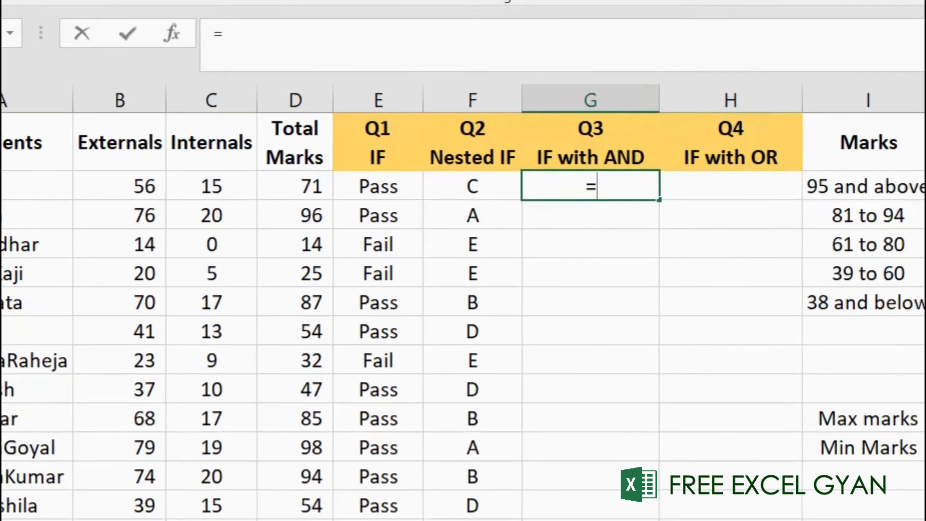
text(i)
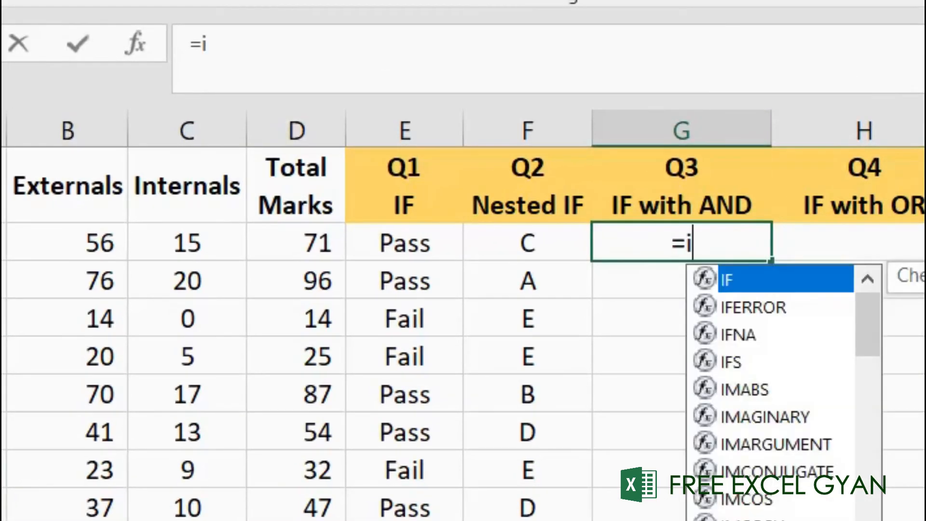
key(Tab)
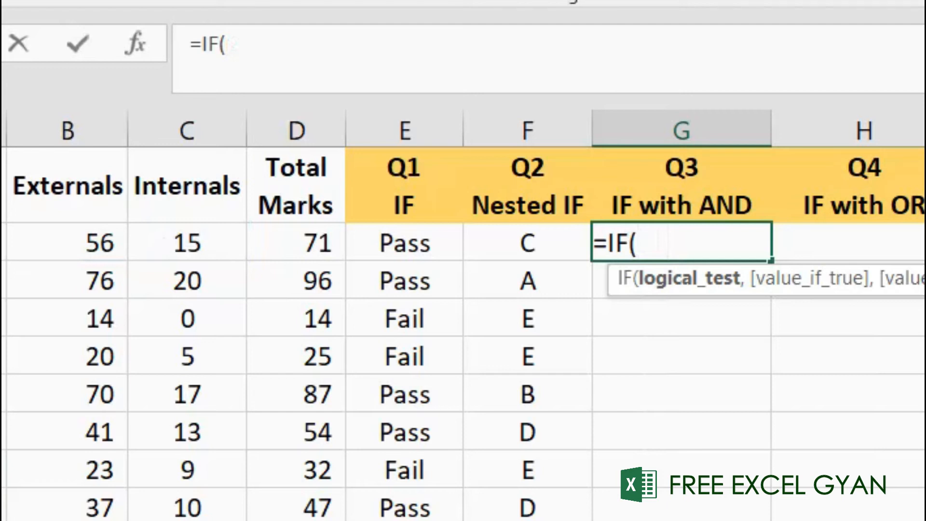
text(and)
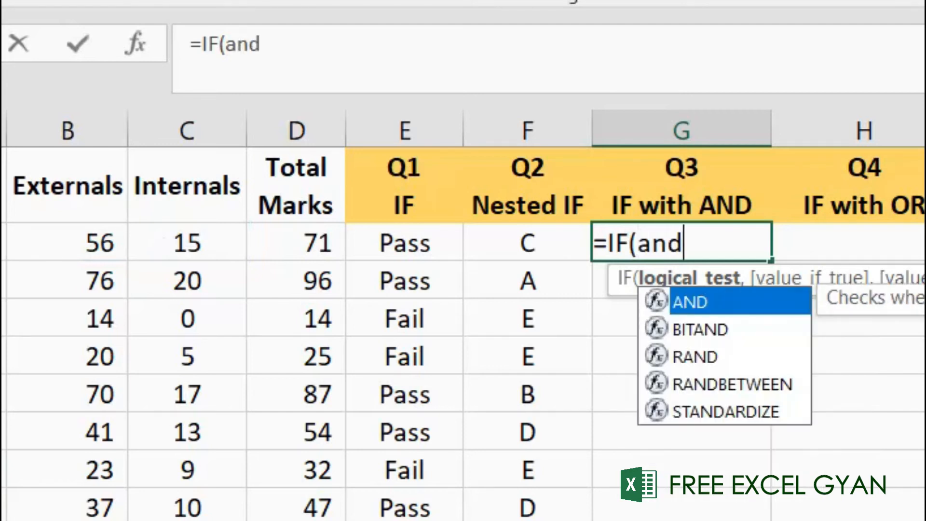
key(Tab)
key(Left)
key(Left)
key(Left)
key(Left)
key(Left)
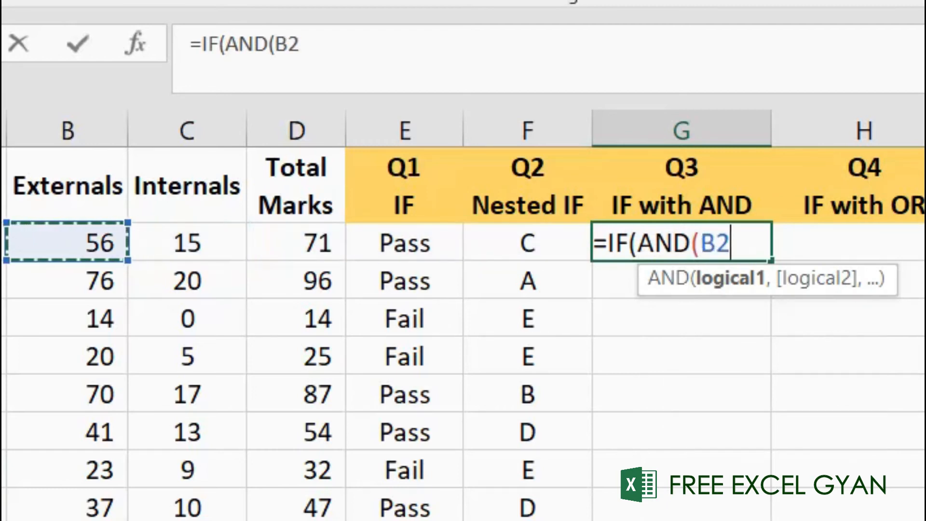
text(>)
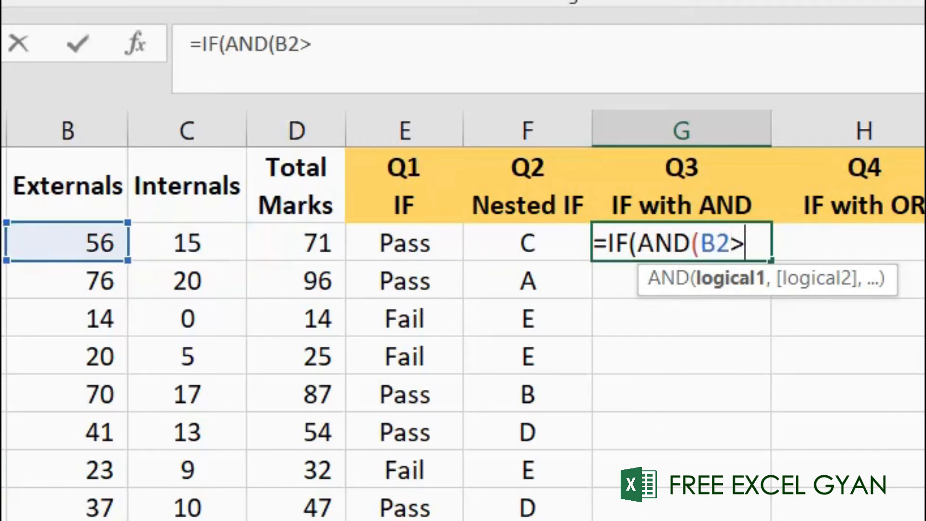
text(32)
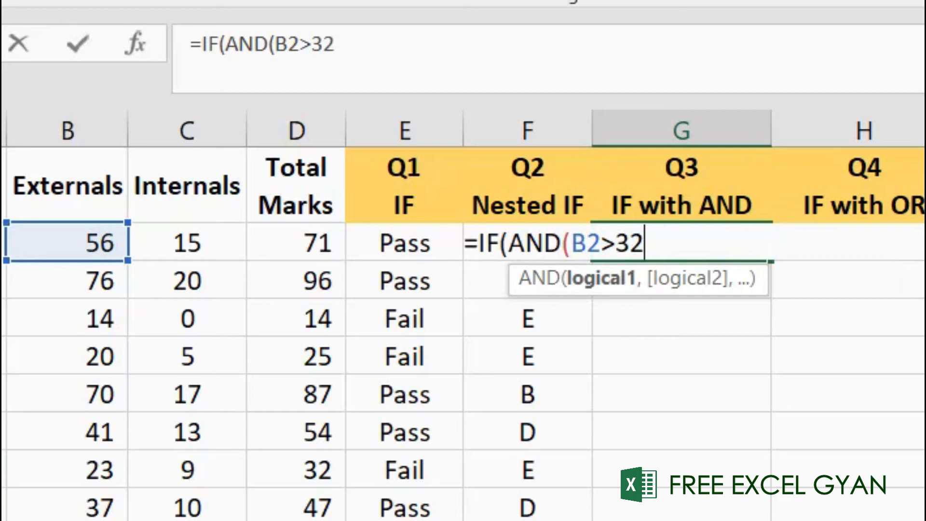
- Add C2>6 as the second AND condition in the G2 formula and close the AND test
text(,)
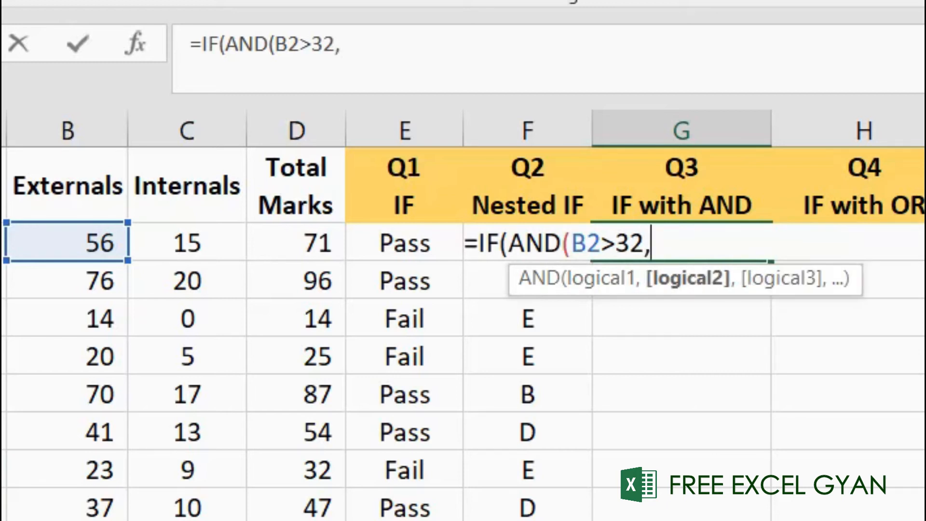
key(Left)
key(Left)
key(Left)
key(Left)
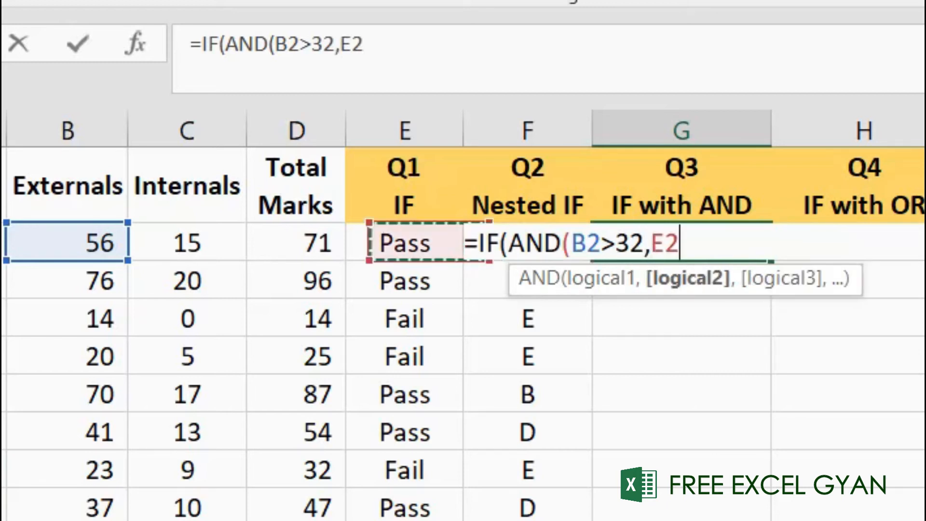
text(>6)
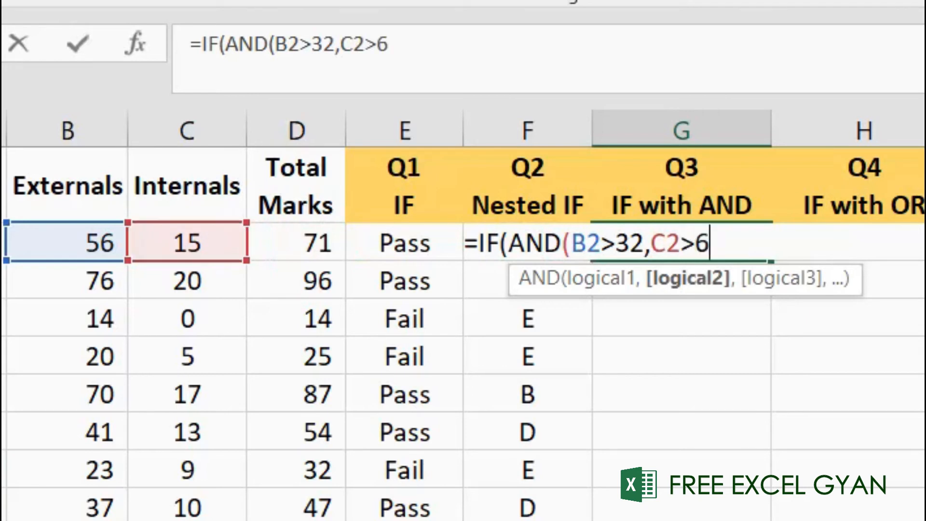
text())
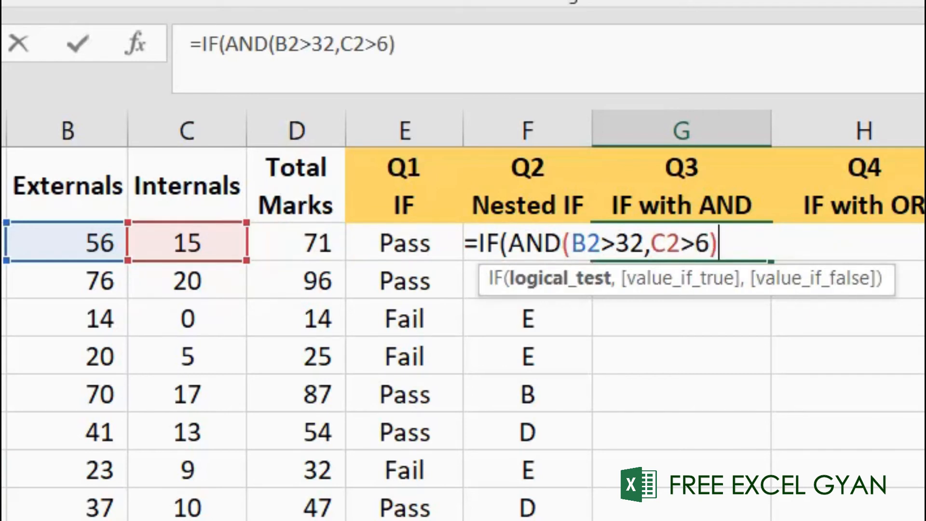
- Complete the G2 formula with "Pass" as the true value and "Fail" as the false value, and enter it
text(,"Pa)
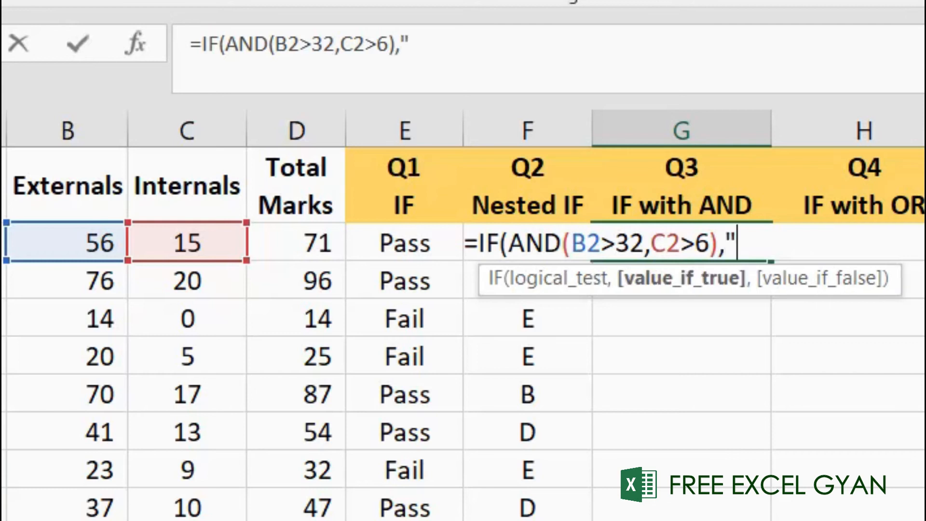
text(ss)
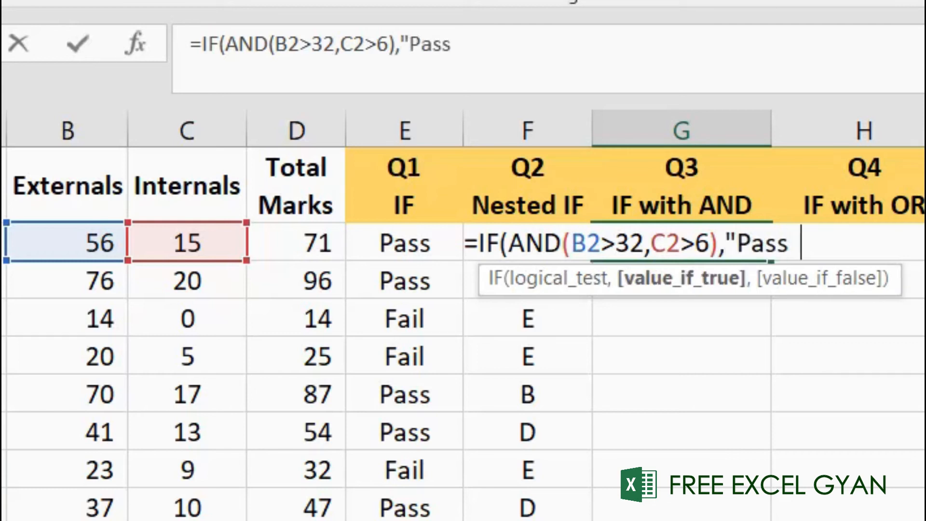
text(","Fail)
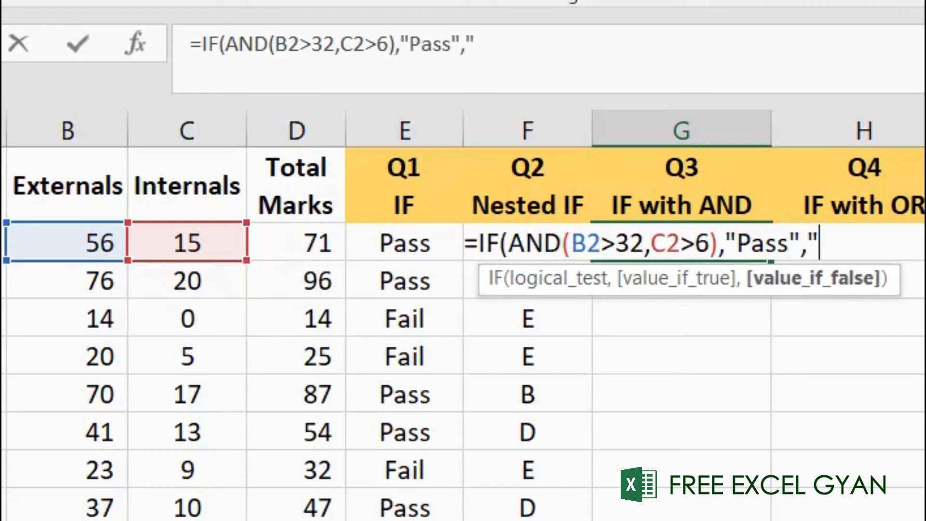
text("))
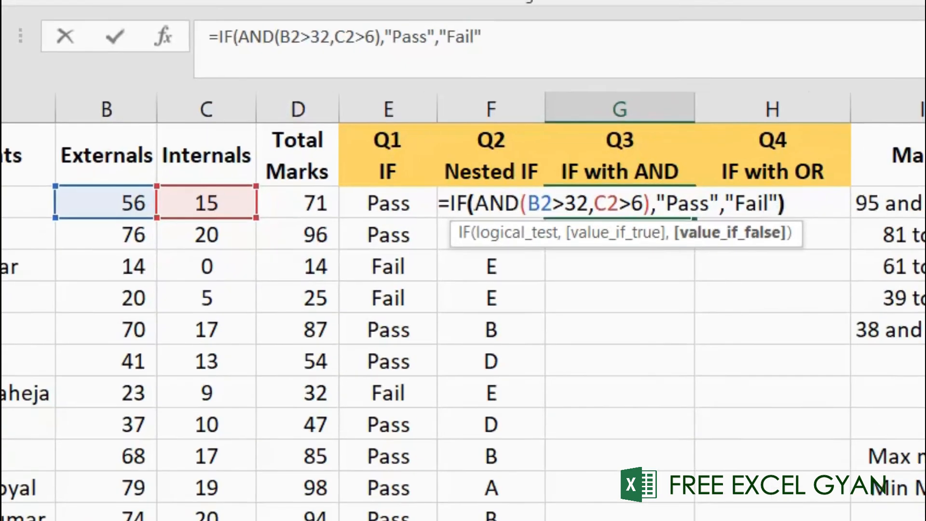
key(Return)
- Fill the IF with AND formula from G2 down to G27
key(Up)
key(Left)
key(ctrl+Down)
key(Right)
key(ctrl+shift+Up)
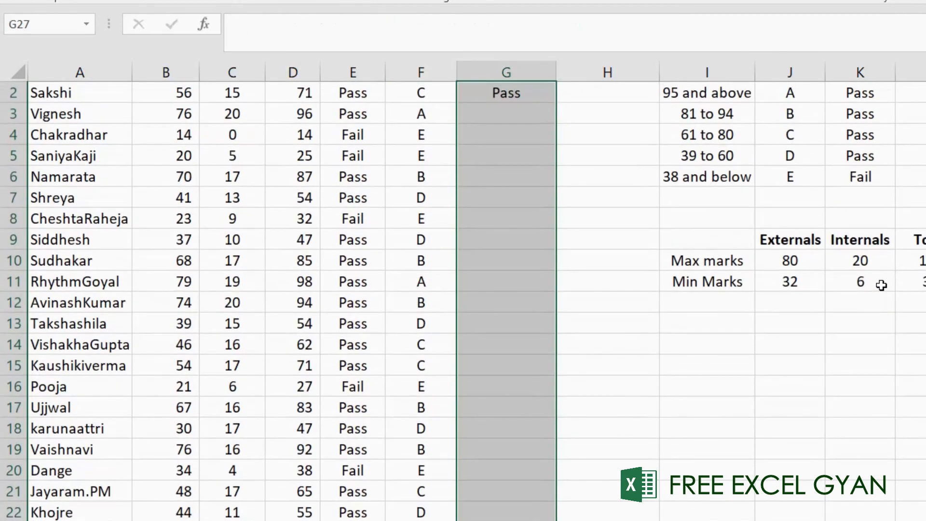
key(ctrl+d)
scroll(882, 285, up, 1)
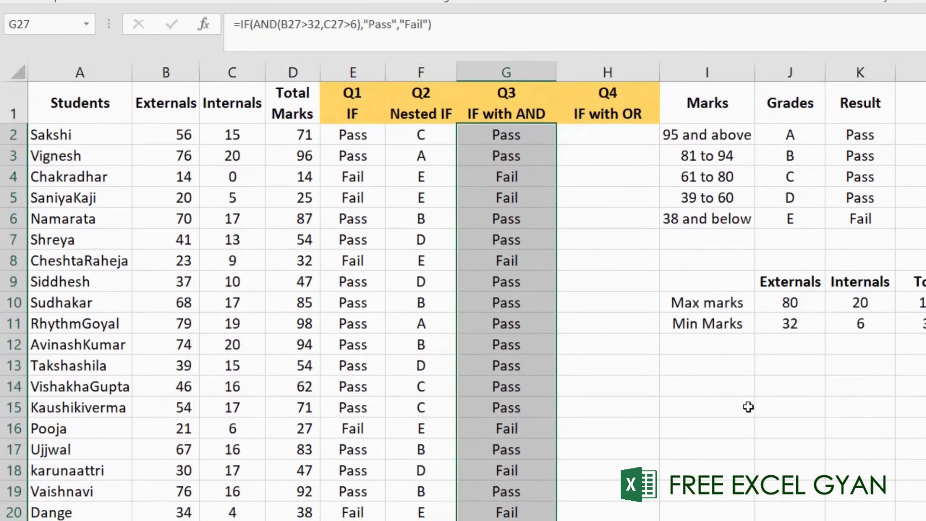
- Check the Q3 results in column G against the Q1 results and the total marks for the same students
click(522, 200)
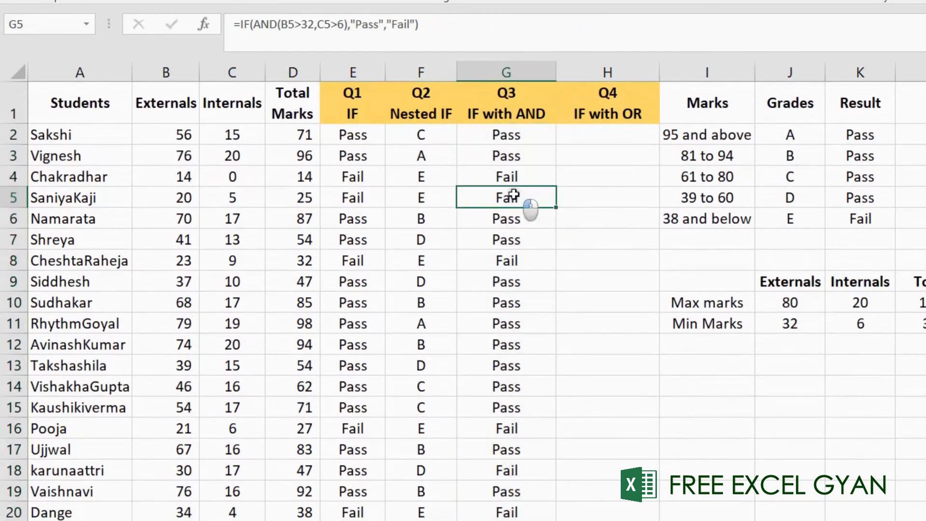
click(382, 175)
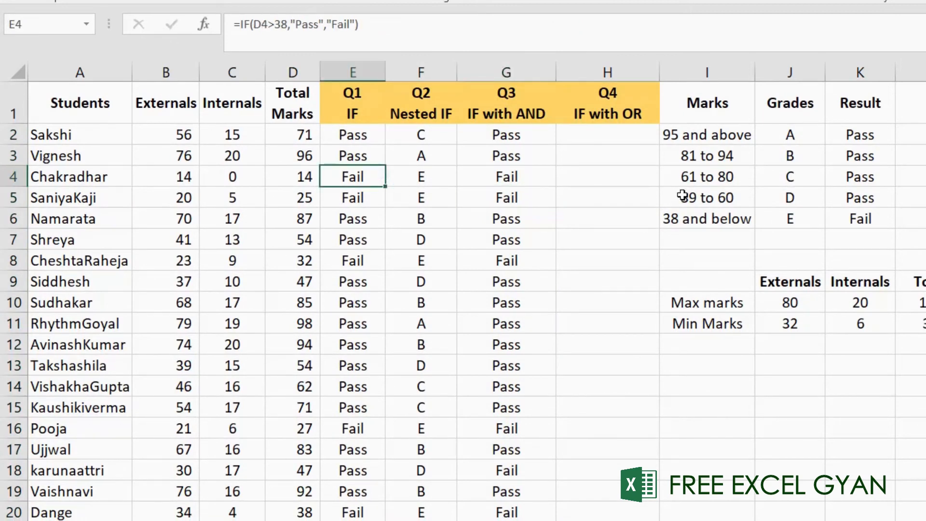
key(Left)
key(Down)
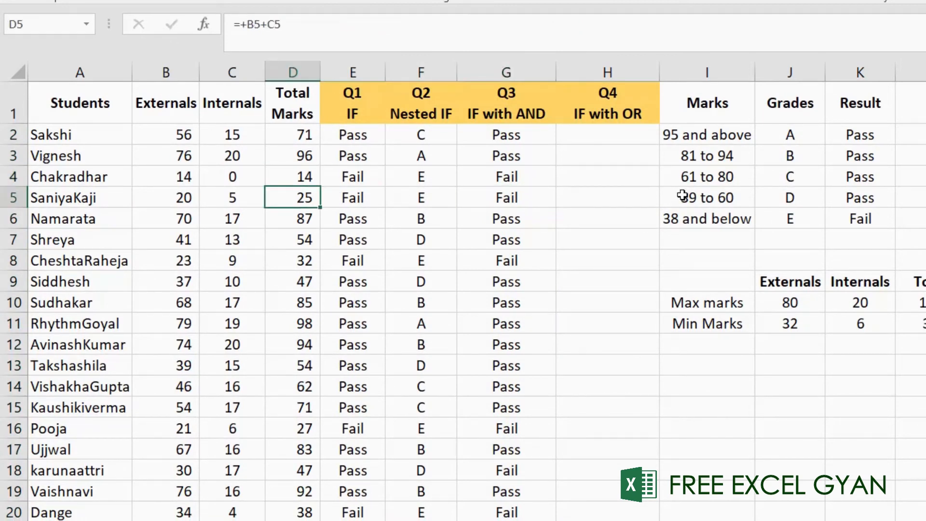
key(Right)
key(Right)
key(Right)
key(Right)
key(Down)
key(Down)
key(Left)
key(Down)
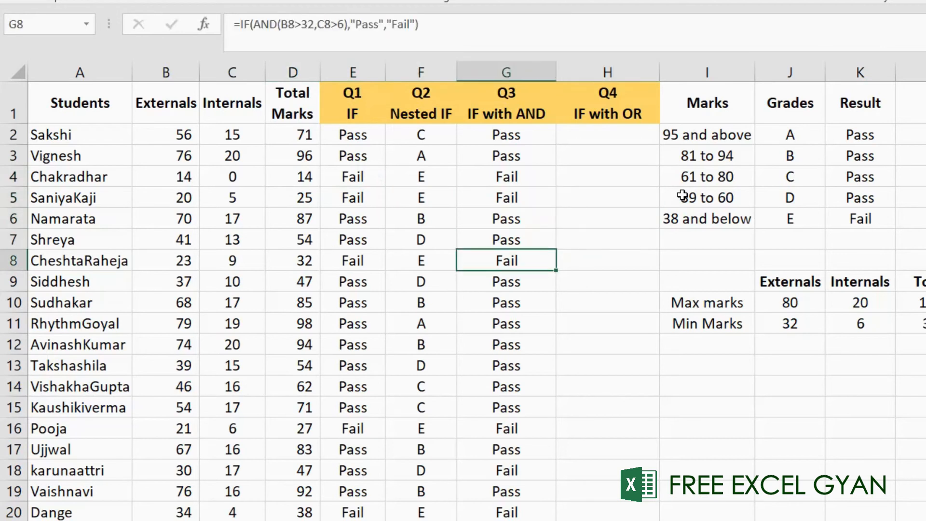
key(Down)
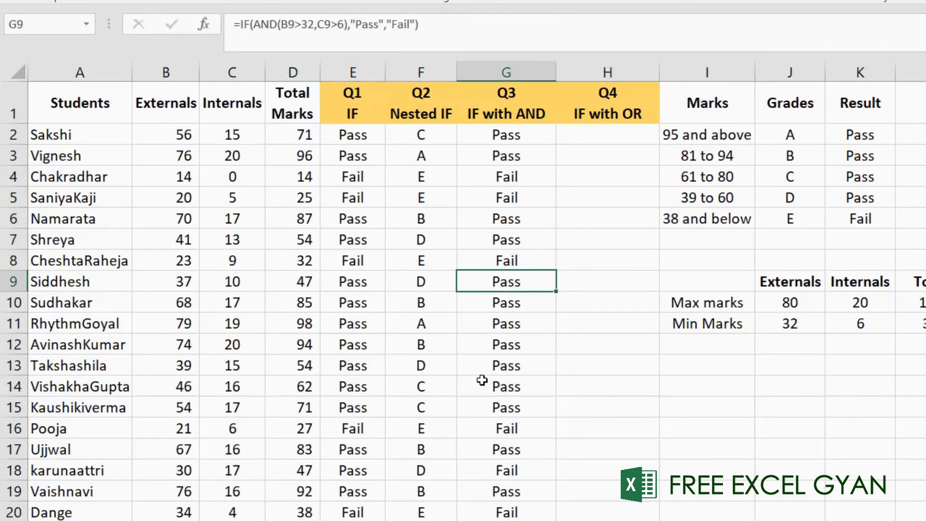
scroll(482, 380, down, 2)
scroll(482, 380, down, 1)
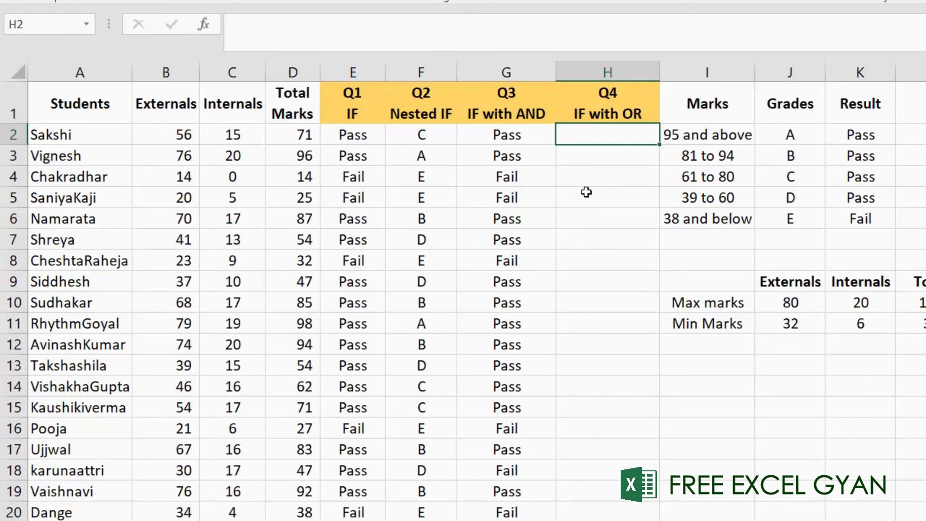
- Start an IF formula in H2 for Q4
text(=)
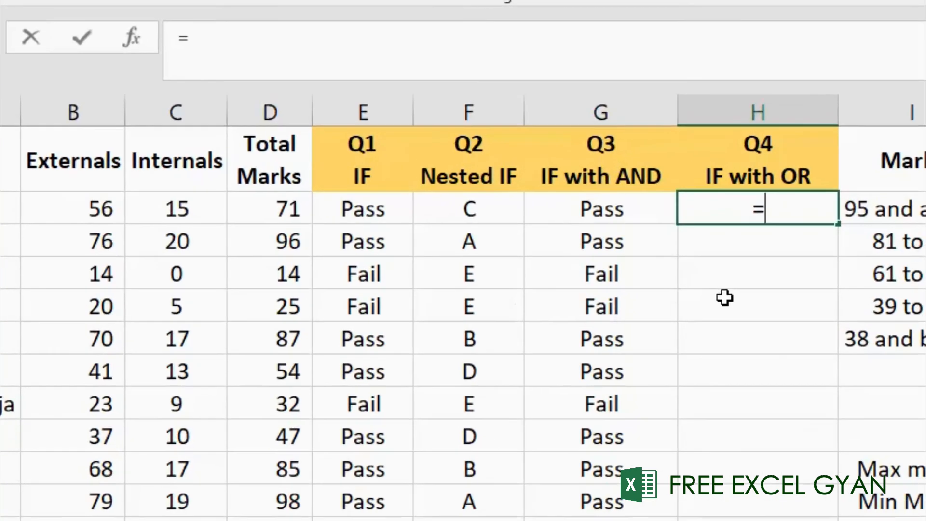
text(if)
key(Tab)
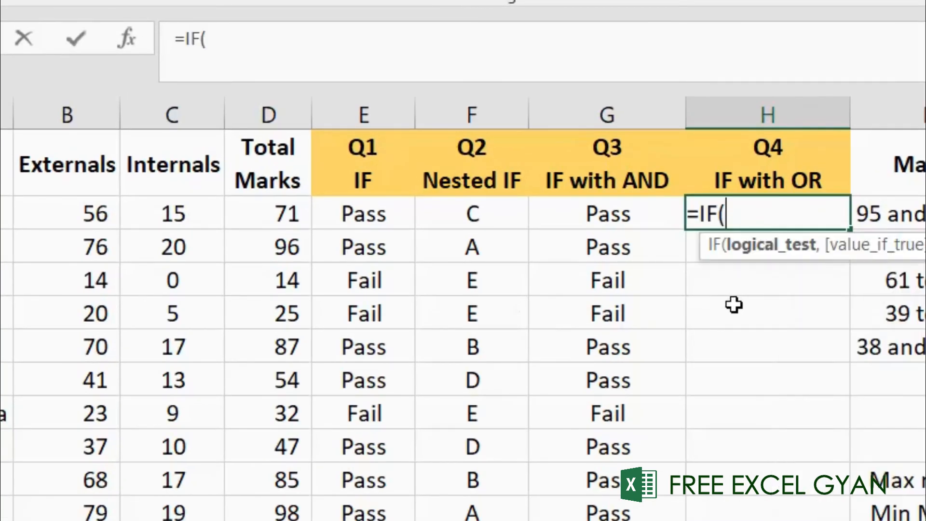
key(Left)
key(Left)
key(Left)
key(Left)
key(Left)
key(Left)
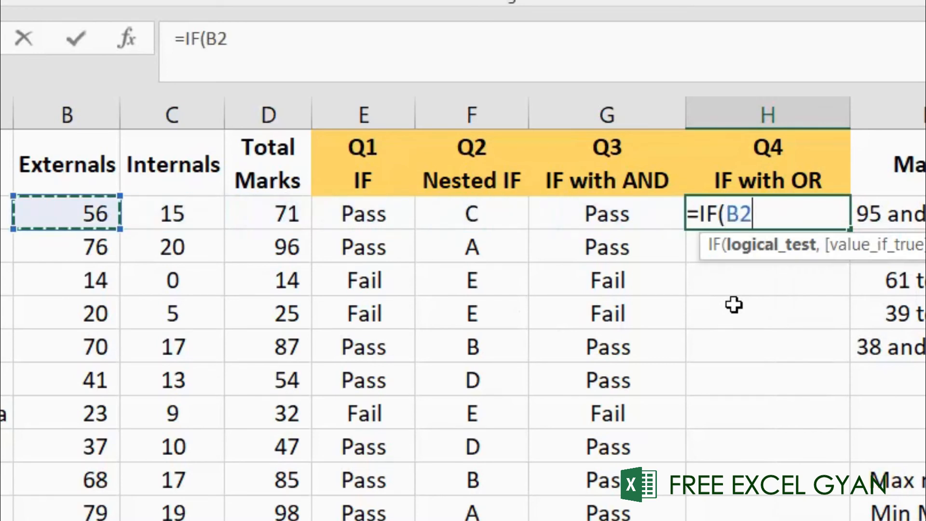
key(BackSpace)
key(BackSpace)
- Nest an OR test inside the H2 IF formula, with B2>32 as its first condition
text(or)
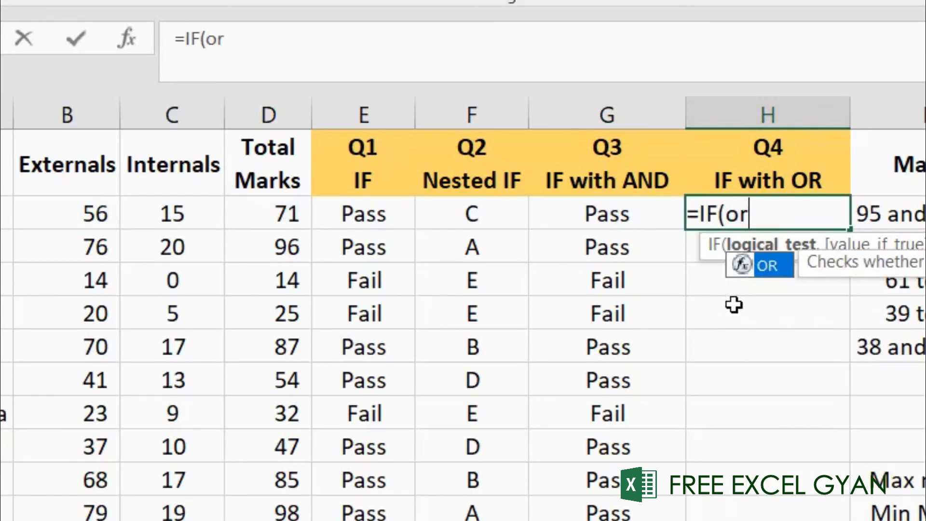
key(Tab)
key(Left)
key(Left)
key(Left)
key(Left)
key(Left)
key(Left)
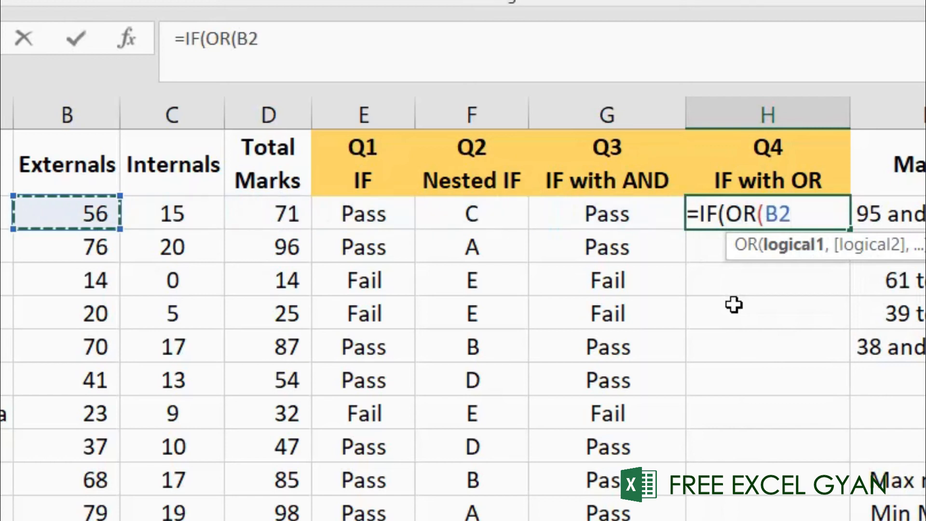
text(>)
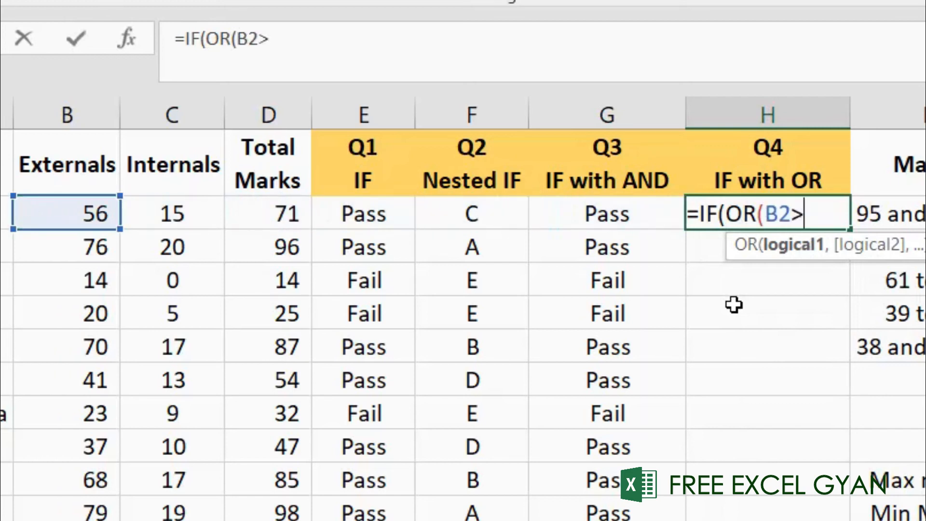
text(32)
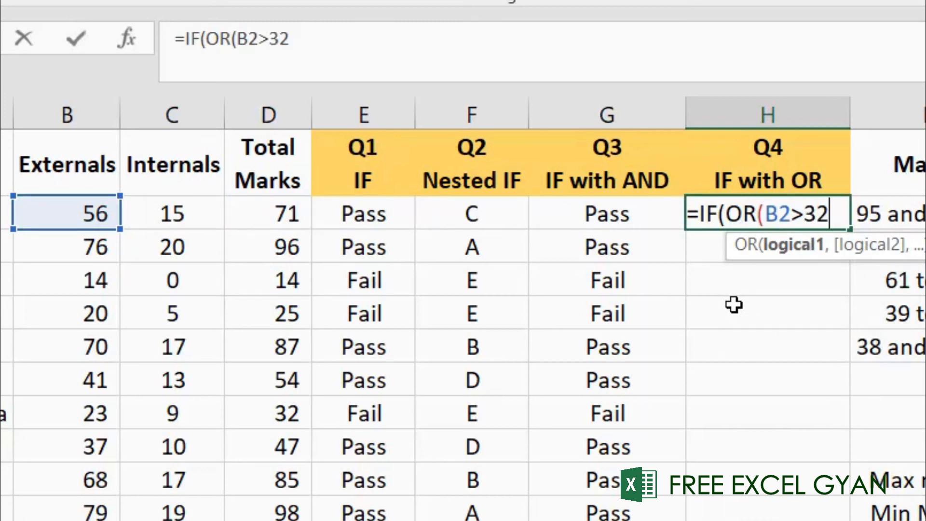
- Add C2>6 as the second condition of the OR test in H2 and close the test
text(,)
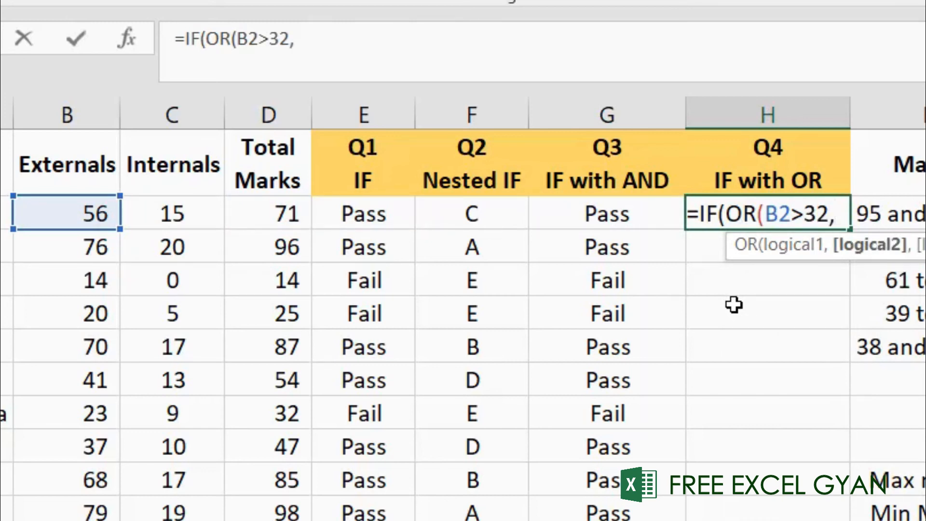
key(Left)
key(Left)
key(Left)
key(Left)
key(Left)
text(>6)
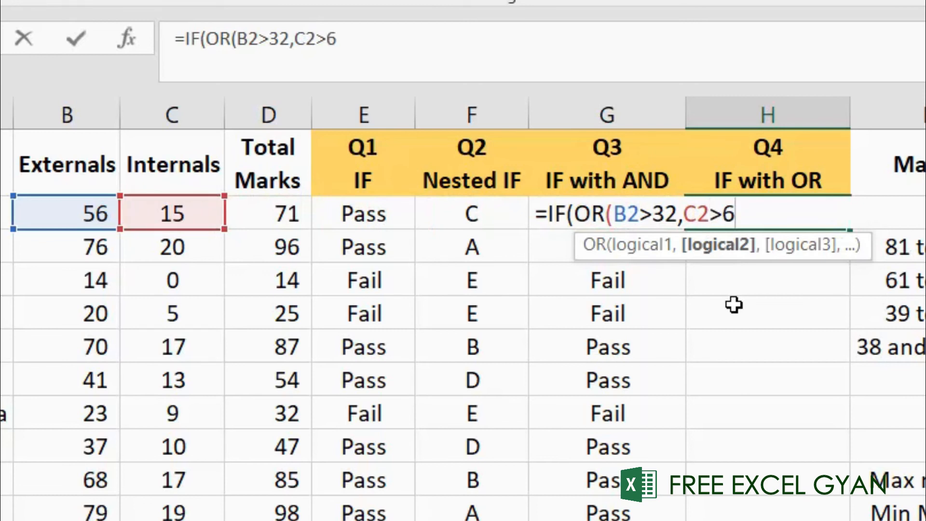
text(,)
key(BackSpace)
text(),)
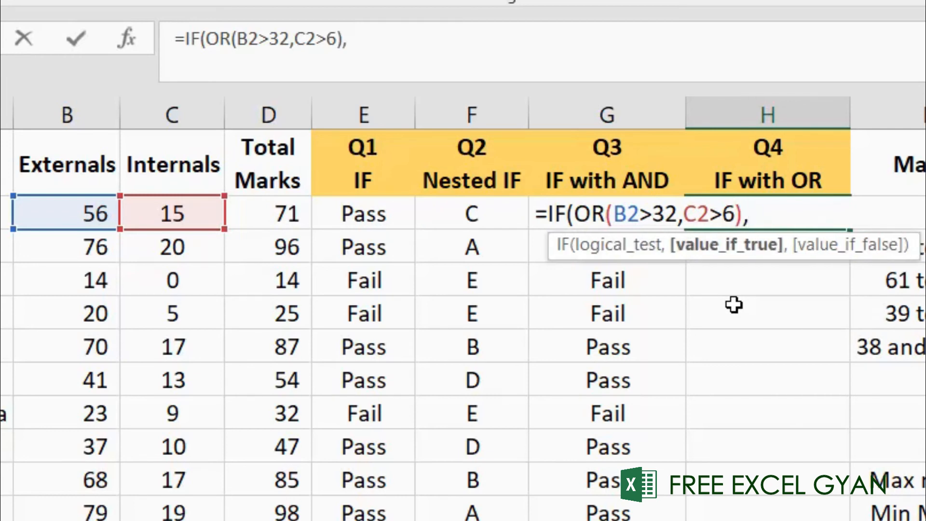
- Complete the H2 formula so it returns "Pass" when the OR test is true and "Fail" otherwise
text("Pass)
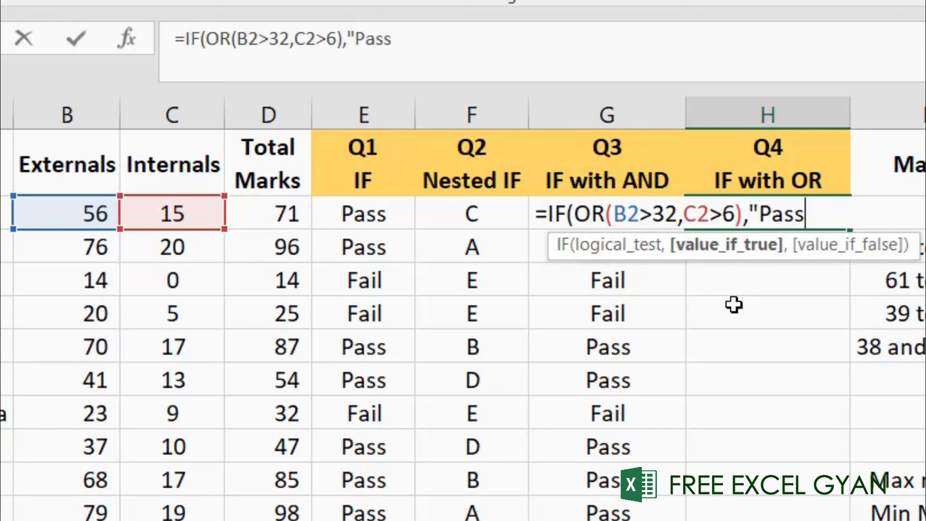
text(","Fail)
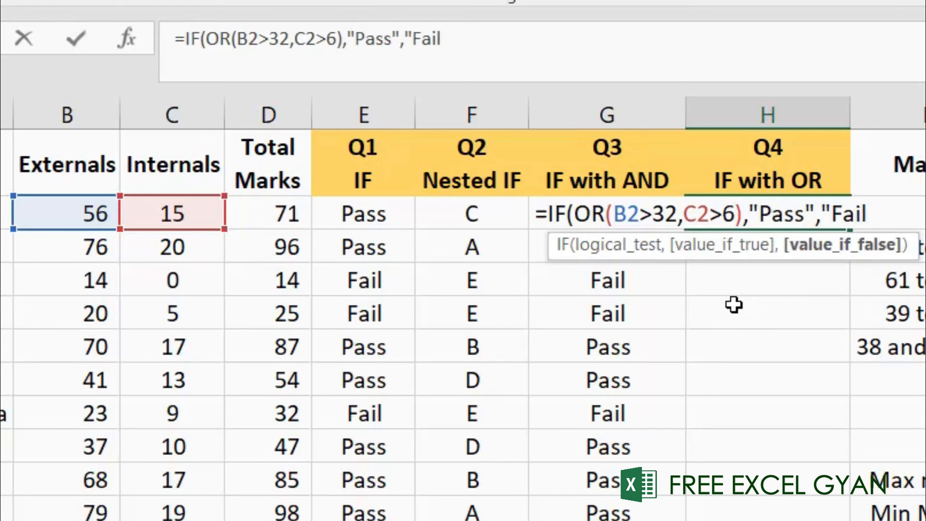
text("))
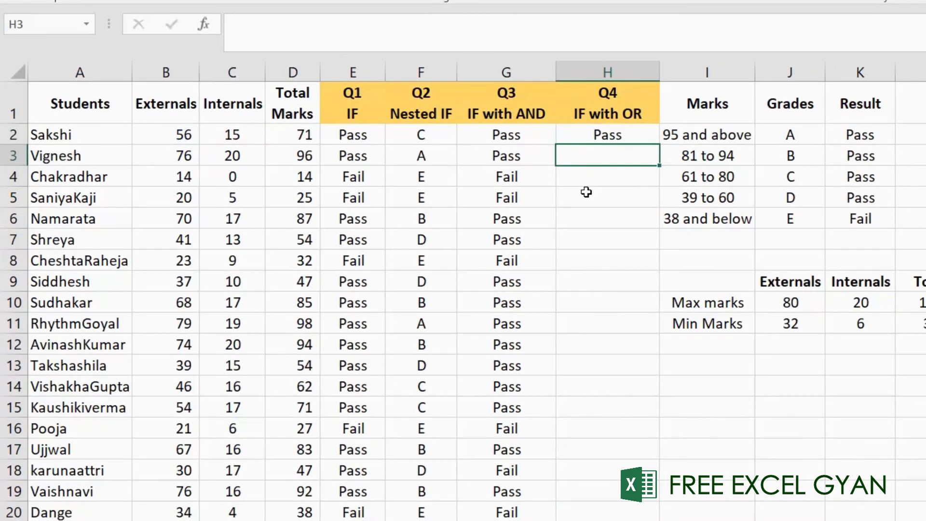
- Fill the IF with OR formula from H2 down to H27
key(Up)
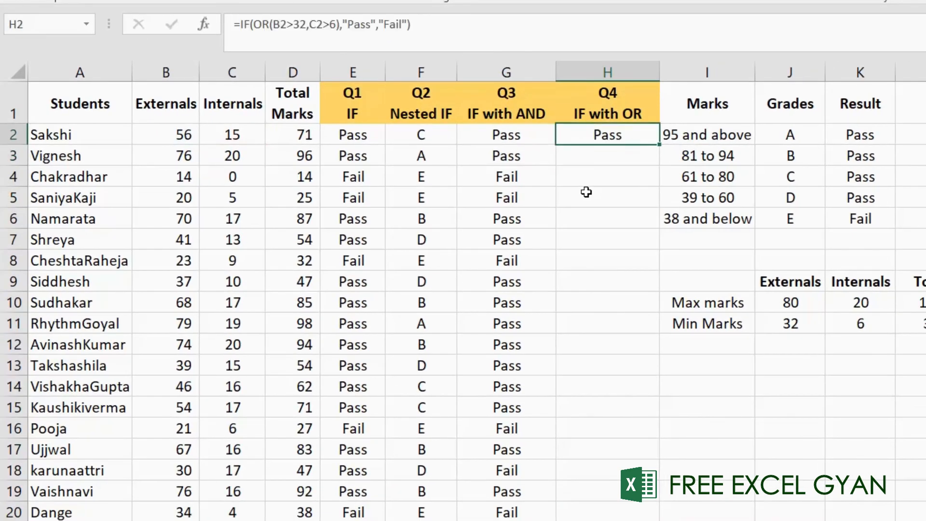
key(Left)
key(ctrl+Down)
key(Right)
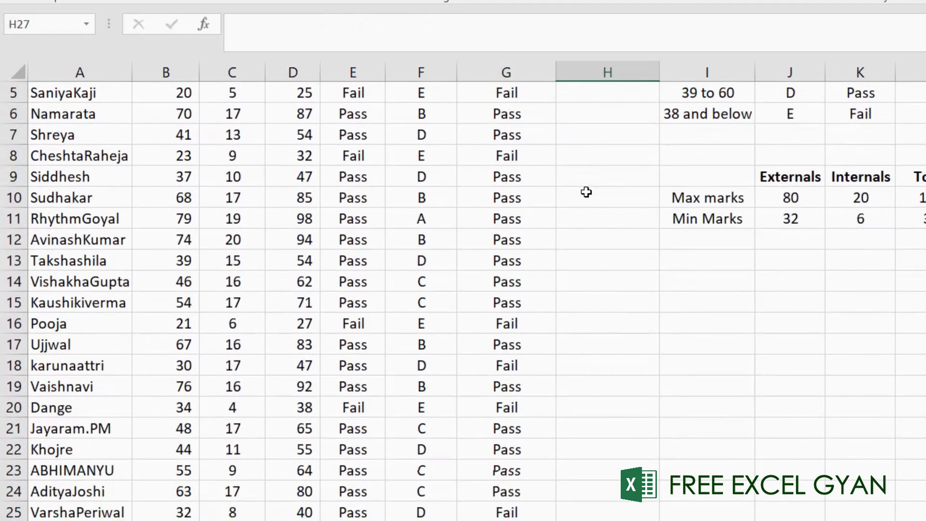
key(ctrl+shift+Up)
key(ctrl+d)
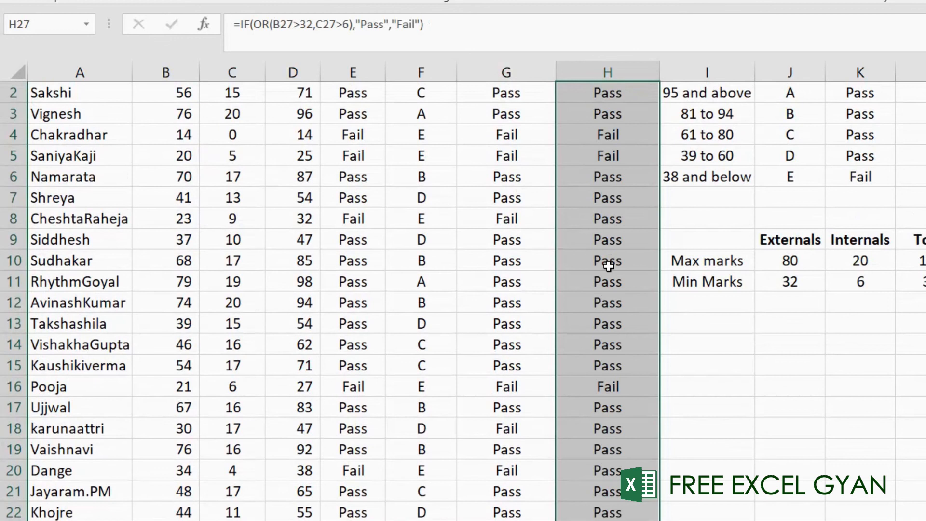
- Compare the Q4 results in column H with the Q3 results in column G, examining the formulas in row 18
scroll(607, 265, up, 1)
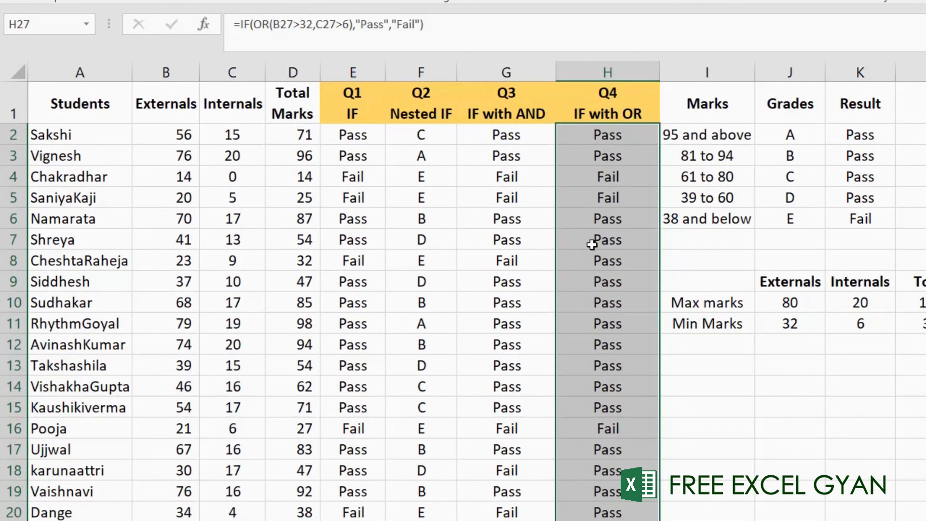
scroll(592, 245, down, 1)
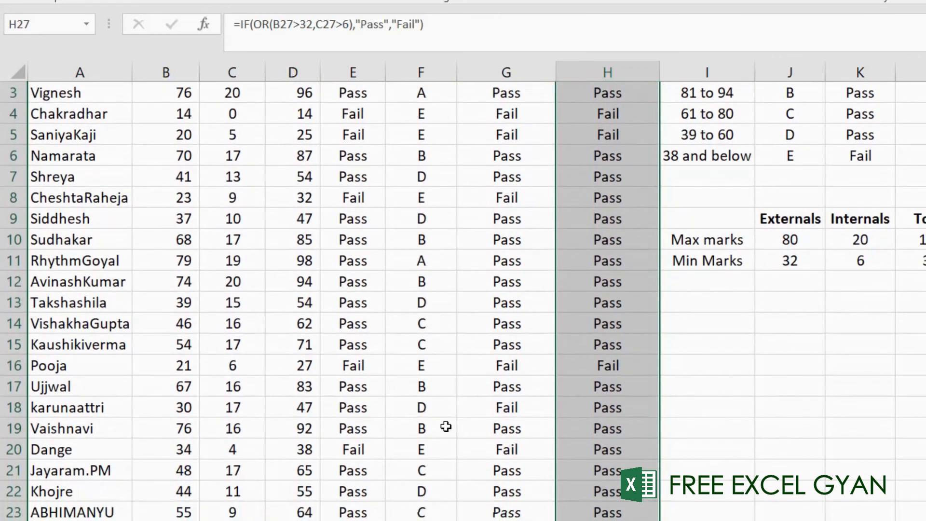
click(507, 408)
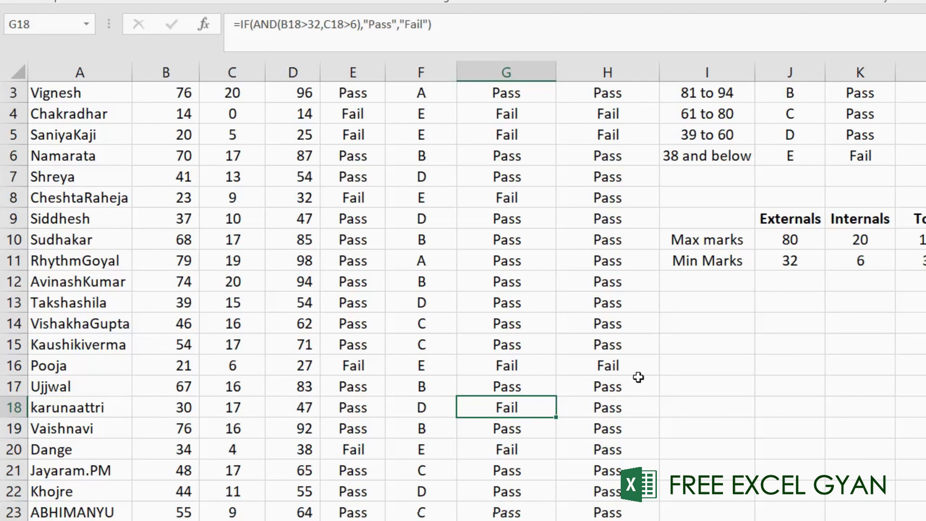
click(607, 392)
scroll(608, 394, up, 2)
scroll(608, 393, down, 2)
click(592, 408)
scroll(590, 409, up, 3)
scroll(590, 409, down, 4)
scroll(589, 409, up, 5)
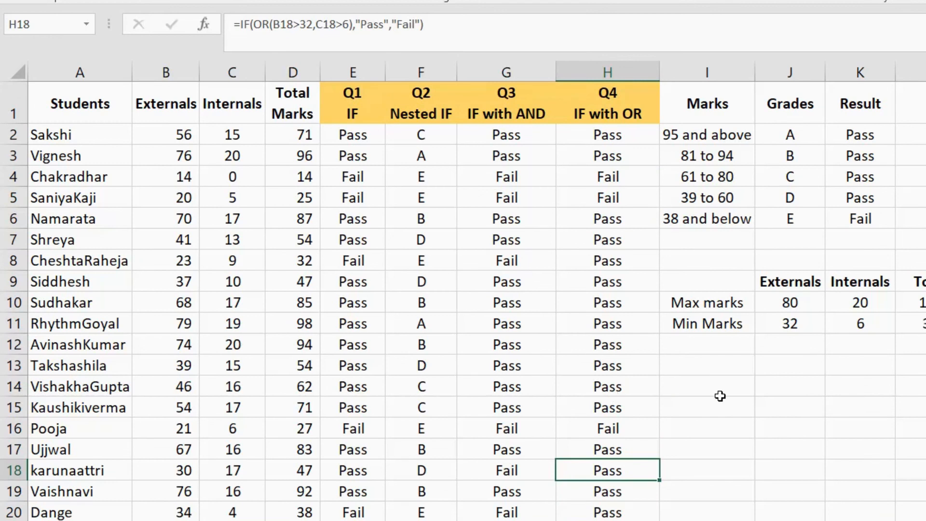
scroll(720, 395, right, 2)
scroll(719, 395, left, 2)
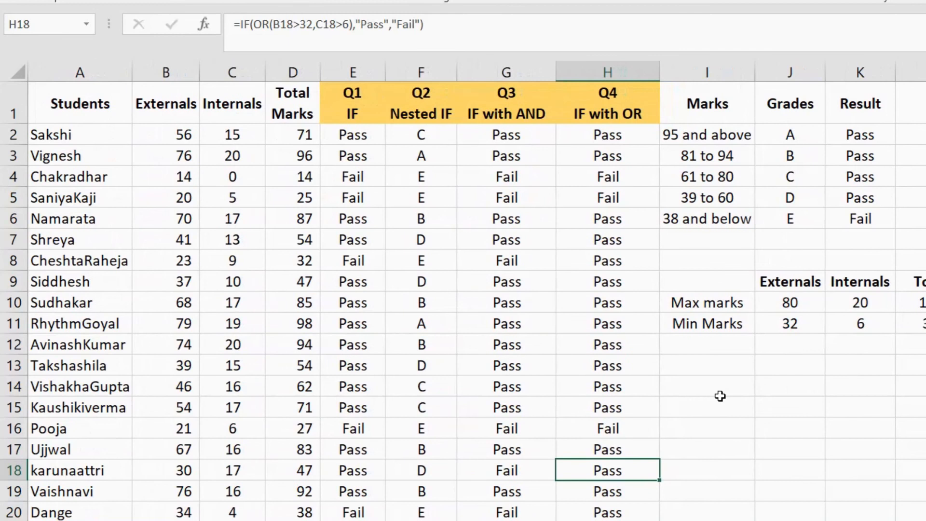